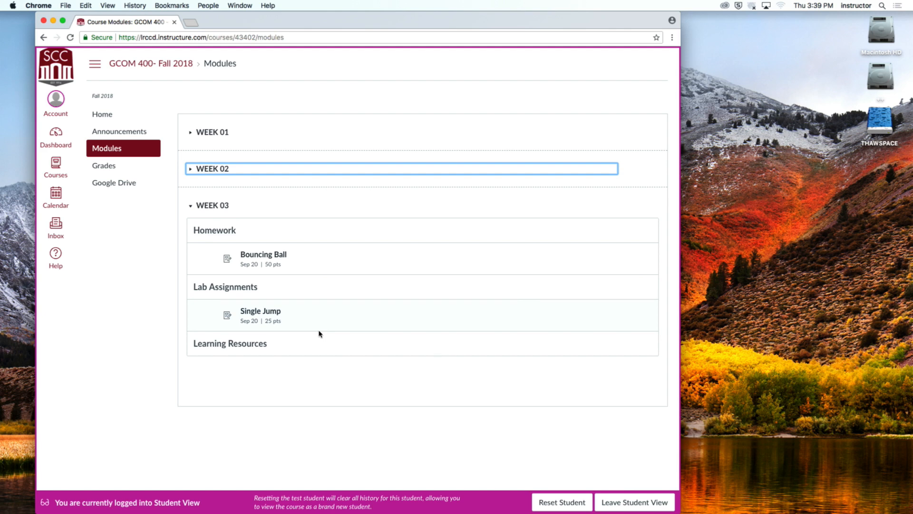
# - Switch to Animate CC and create a new document from the Media Playback template Title Safe Area HDTV 720
pyautogui.moveTo(170, 510)
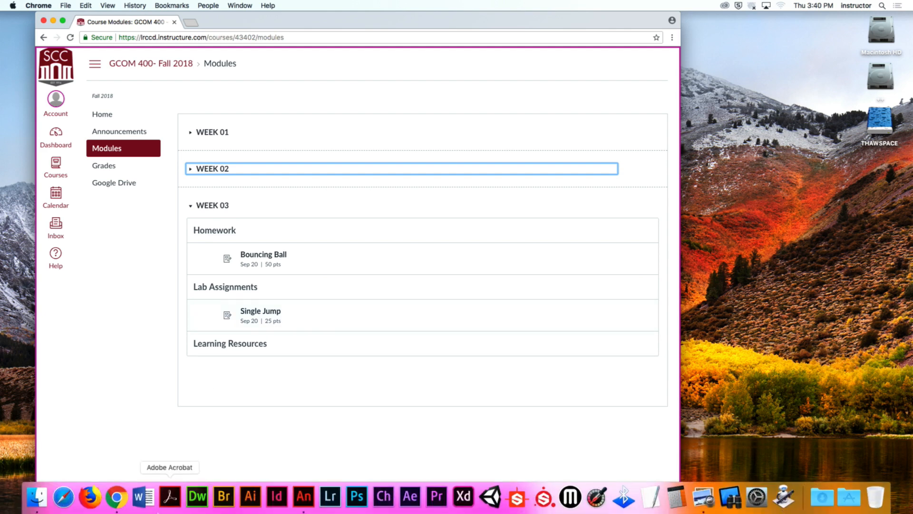
pyautogui.click(303, 496)
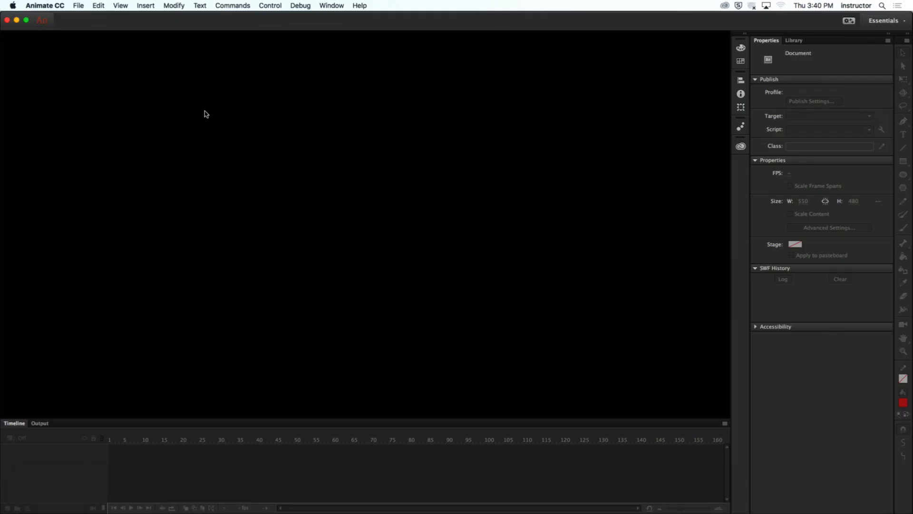
pyautogui.click(75, 7)
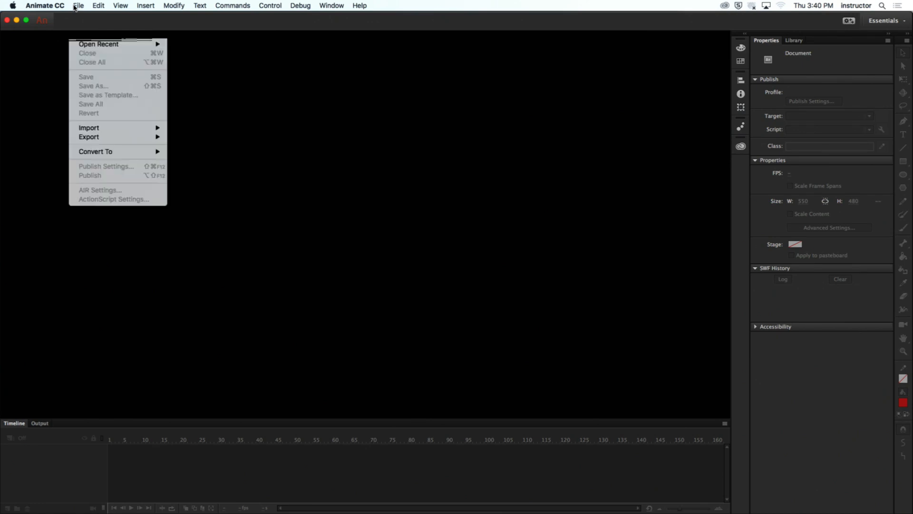
pyautogui.click(78, 18)
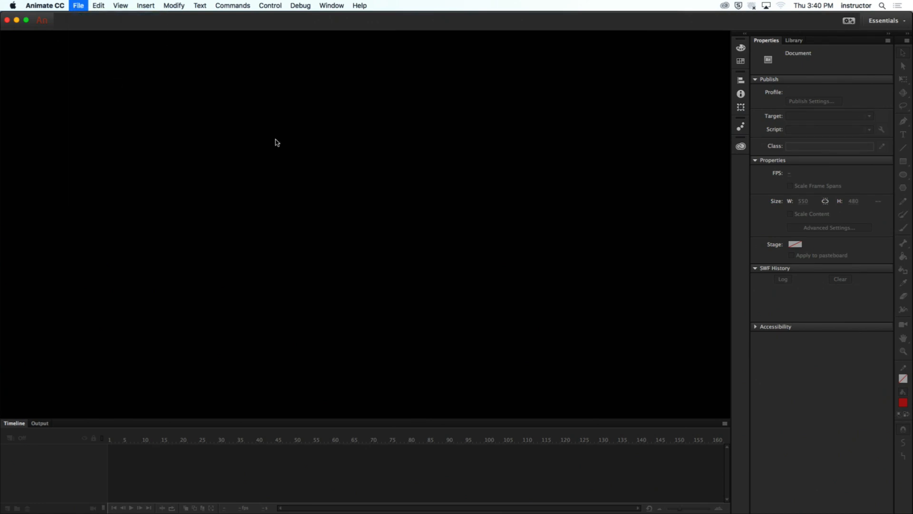
pyautogui.moveTo(284, 42); pyautogui.dragTo(405, 89)
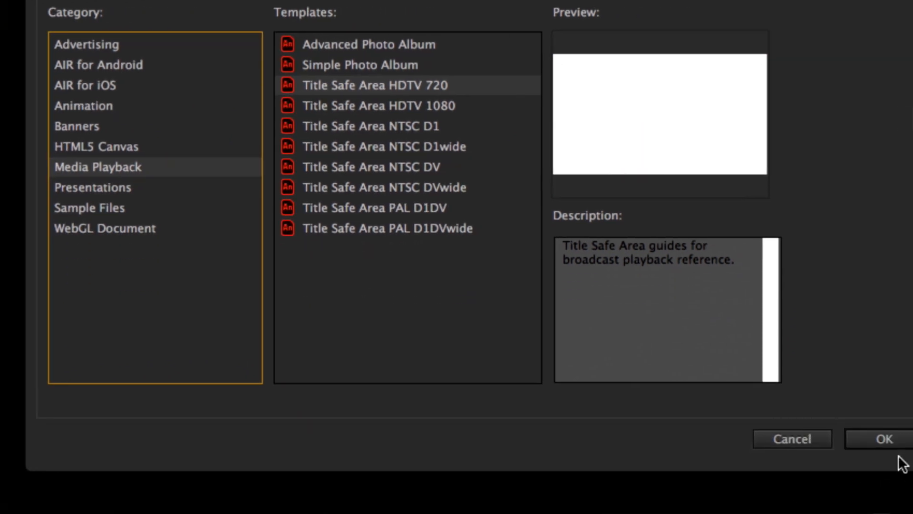
pyautogui.click(887, 440)
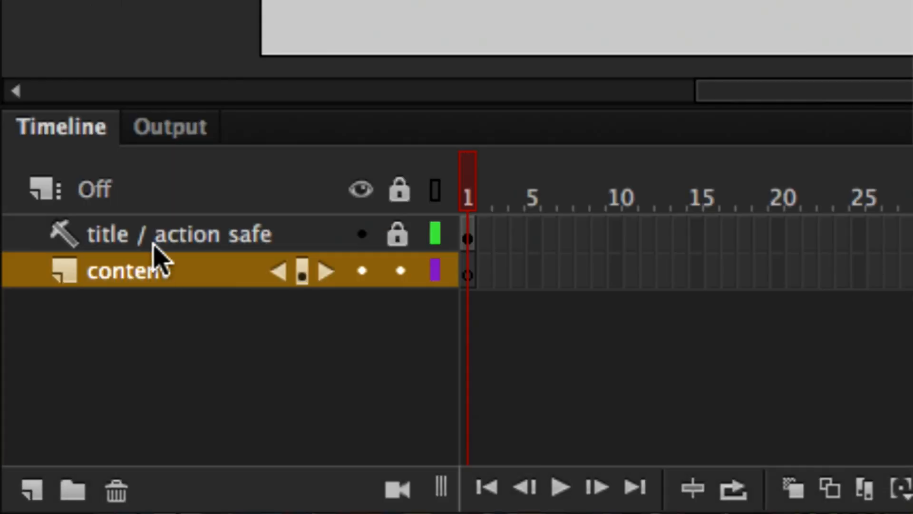
# - Delete the title / action safe guide layer from the timeline
pyautogui.click(153, 241)
pyautogui.click(161, 280)
pyautogui.click(162, 238)
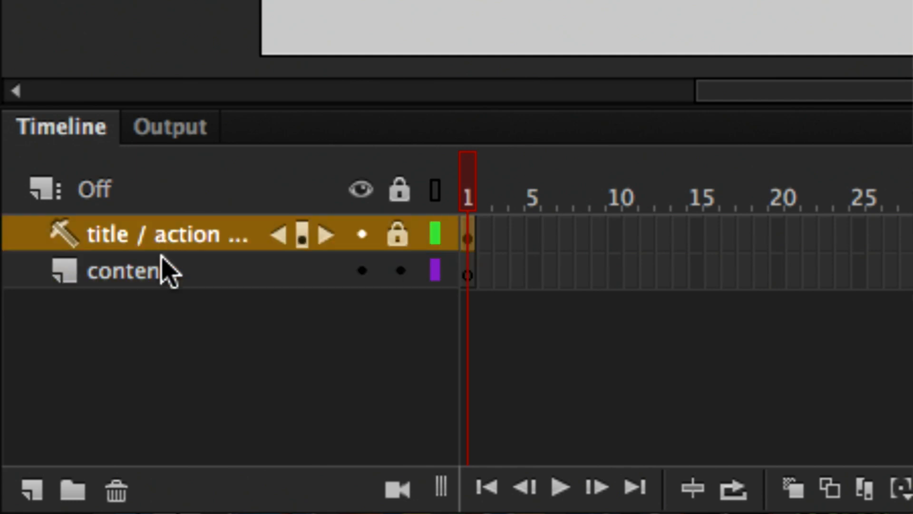
pyautogui.click(162, 270)
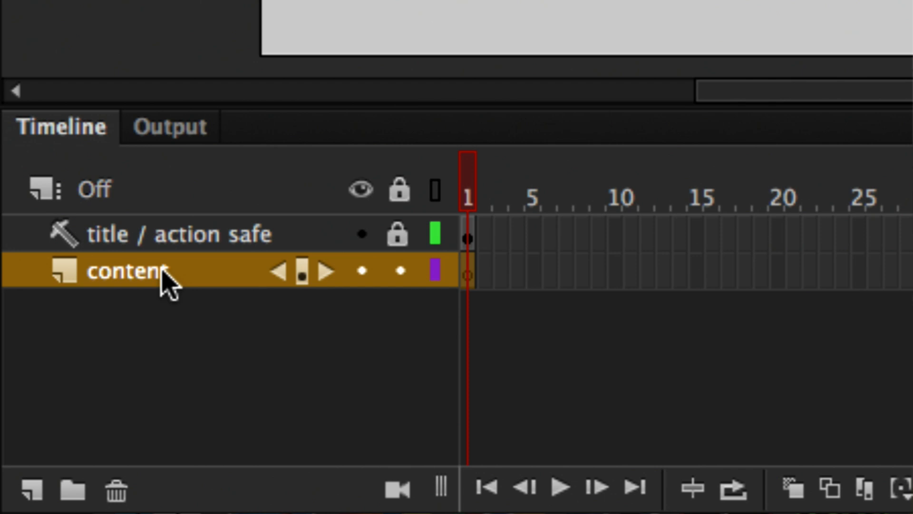
pyautogui.click(159, 238)
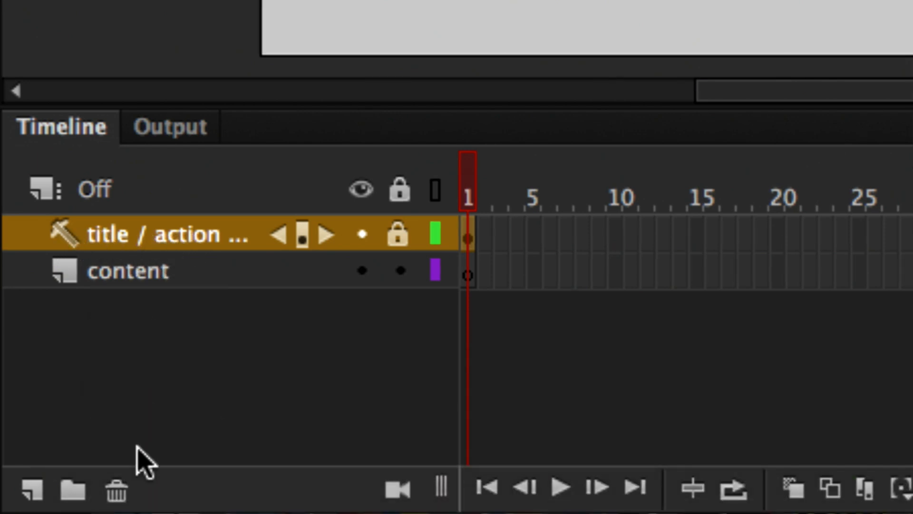
pyautogui.click(117, 490)
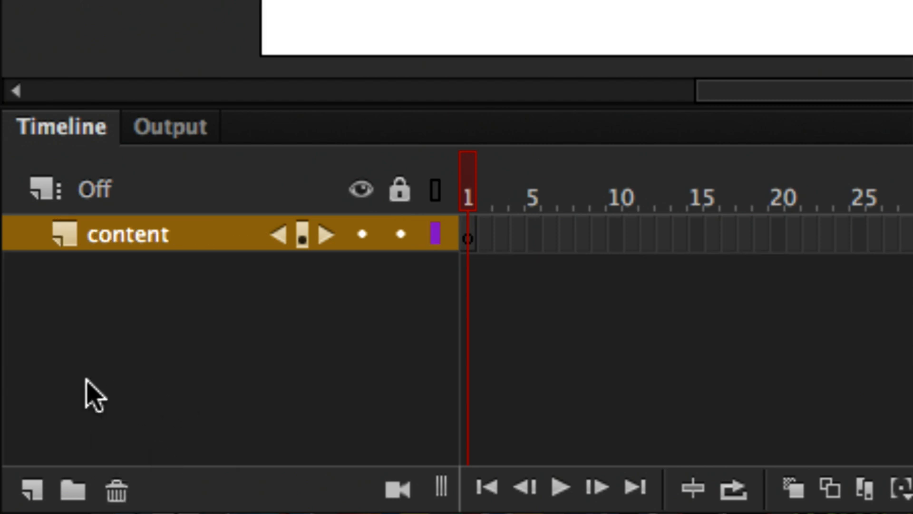
# - Add a new layer above the content layer and name it Ball
pyautogui.click(27, 485)
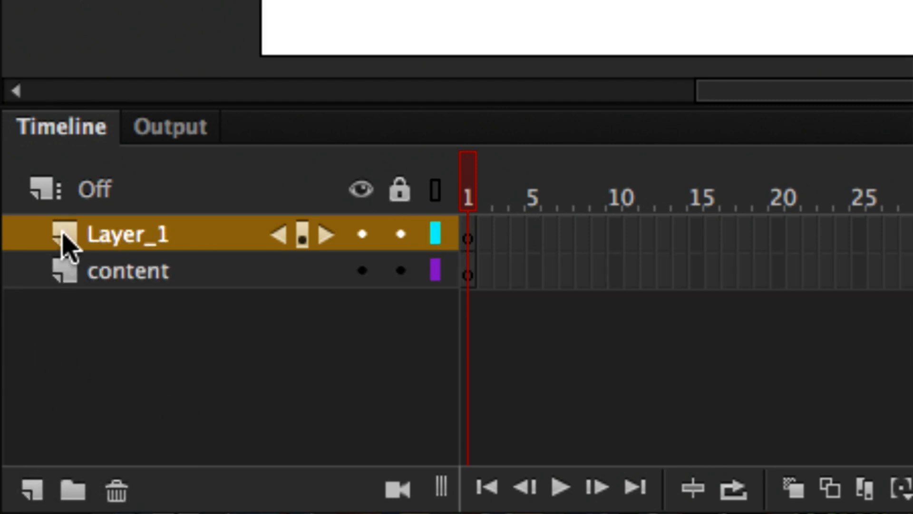
pyautogui.doubleClick(124, 235)
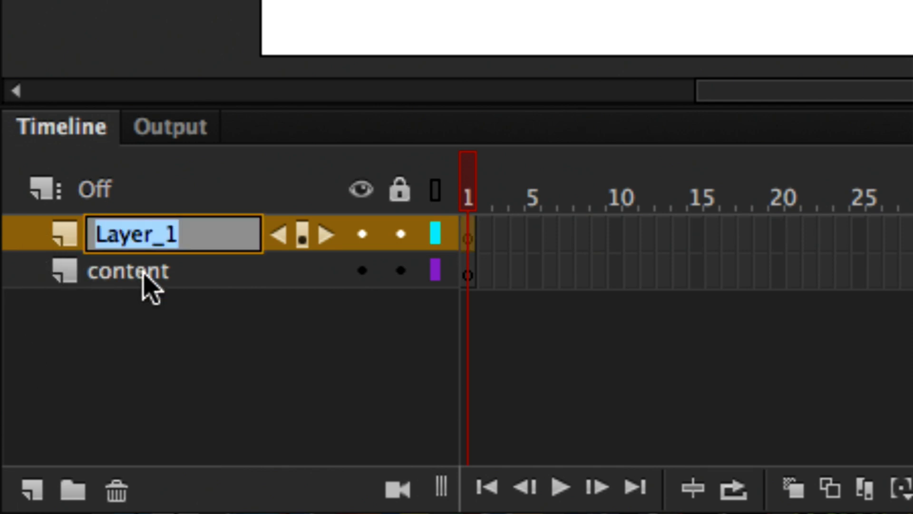
pyautogui.write('Ball')
pyautogui.press('Return')
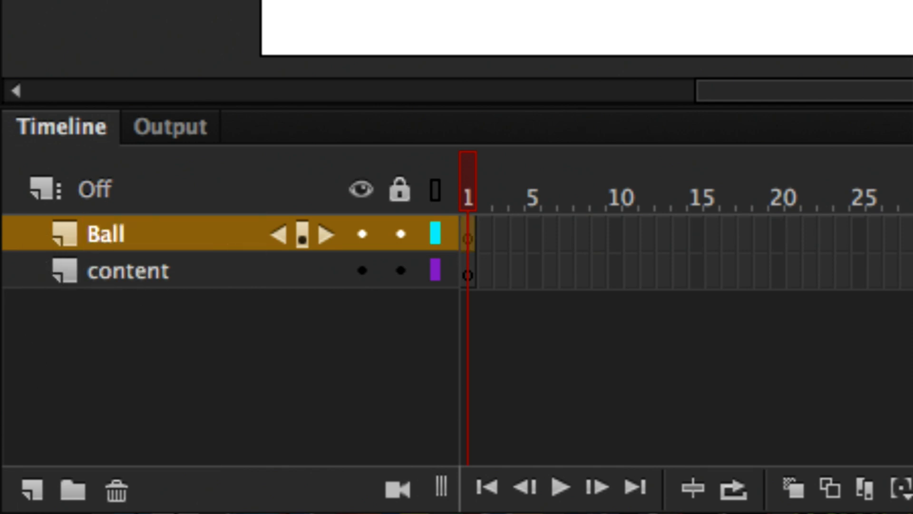
# - Rename the content layer as Background
pyautogui.doubleClick(147, 274)
pyautogui.write('Bak')
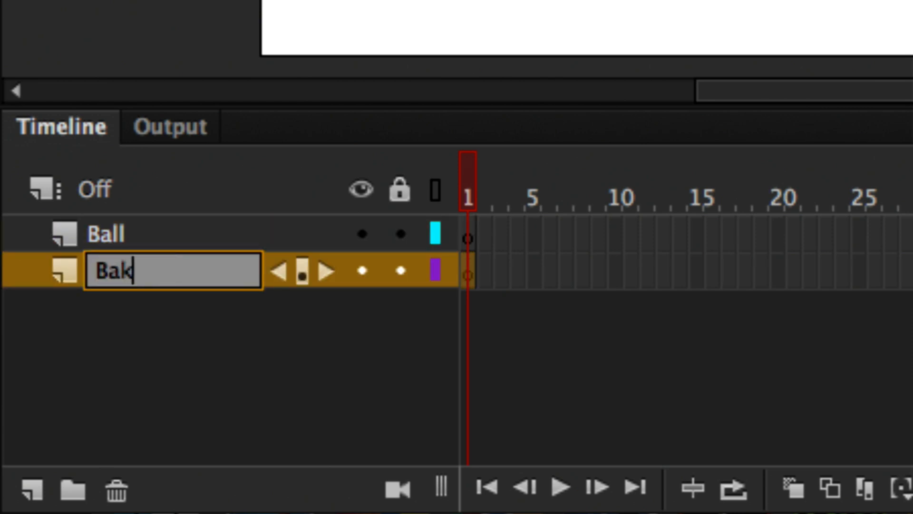
pyautogui.press('BackSpace')
pyautogui.write('ckground')
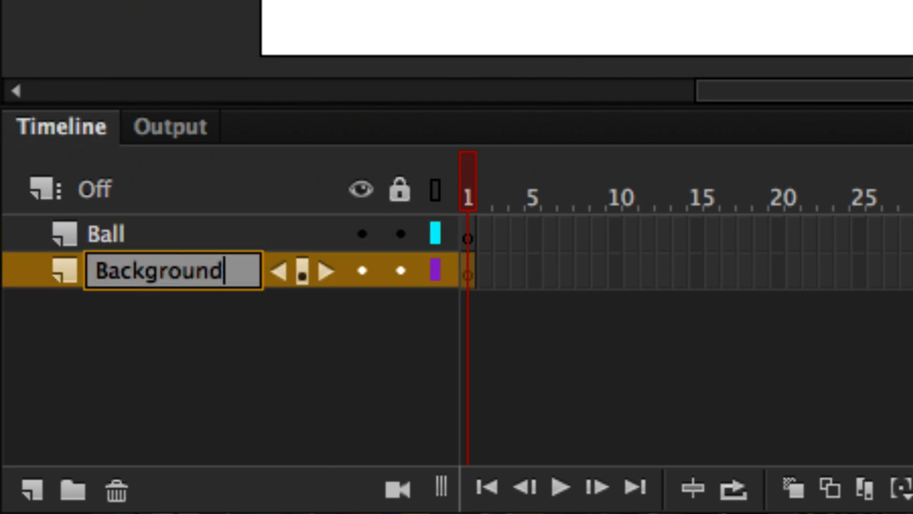
pyautogui.press('Return')
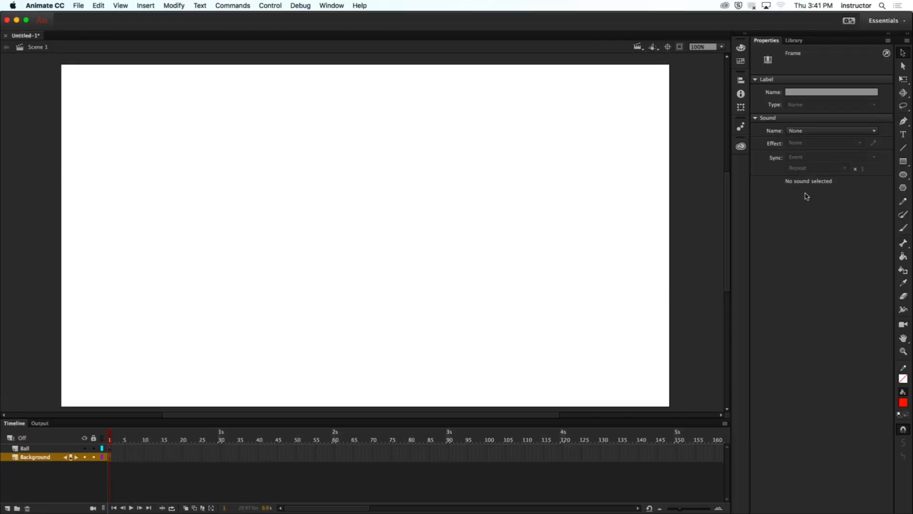
# - Draw a gray rectangle without stroke on the Background layer along the stage's lower edge, starting just outside its left side, as the ground
pyautogui.click(905, 163)
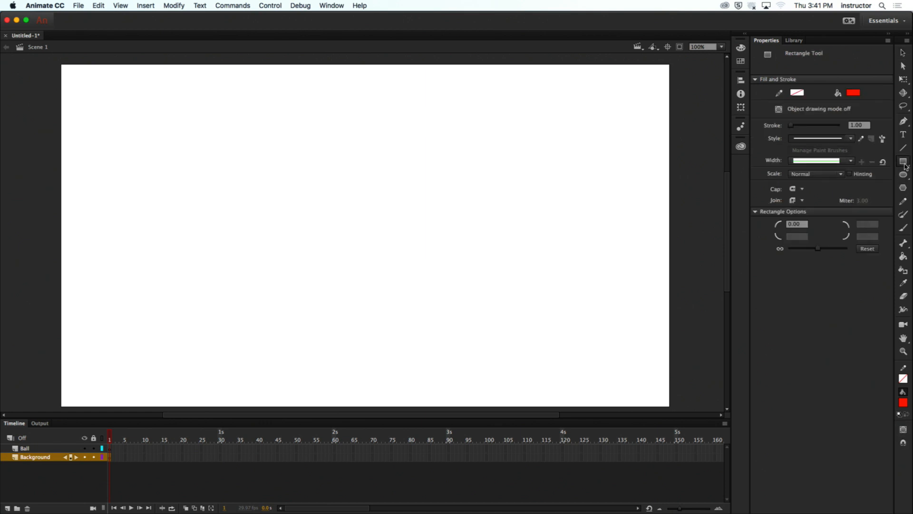
pyautogui.click(854, 97)
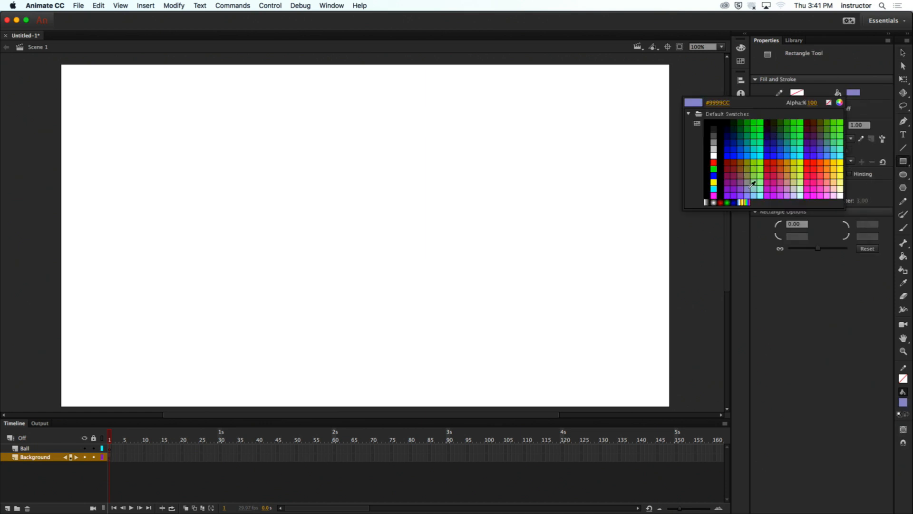
pyautogui.click(714, 143)
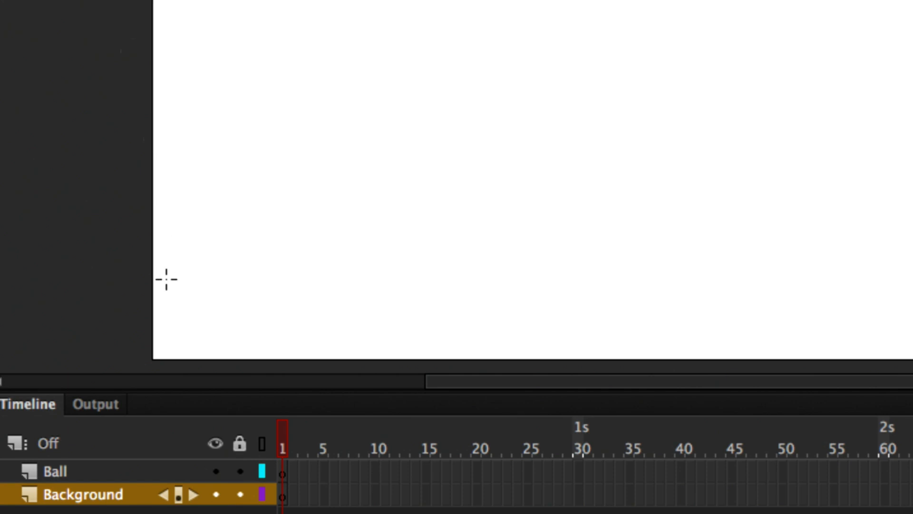
pyautogui.moveTo(138, 291)
pyautogui.mouseDown()
pyautogui.moveTo(520, 359)
pyautogui.moveTo(696, 364)
pyautogui.mouseUp()
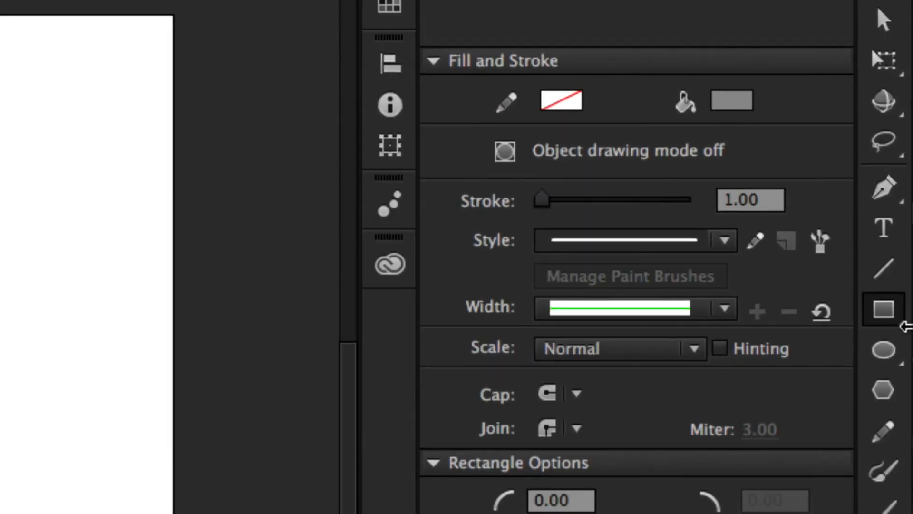
# - Set up the Oval tool with a light blue #66CCFF fill and no stroke
pyautogui.click(885, 351)
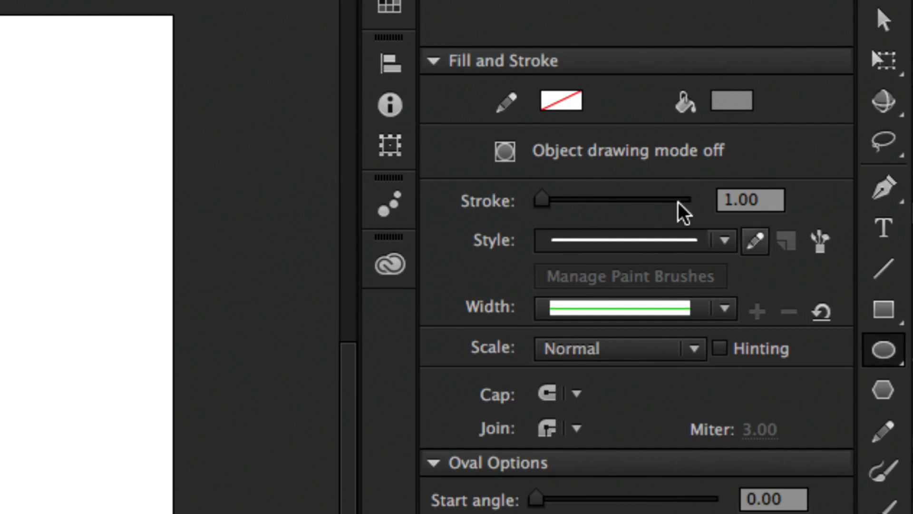
pyautogui.click(732, 105)
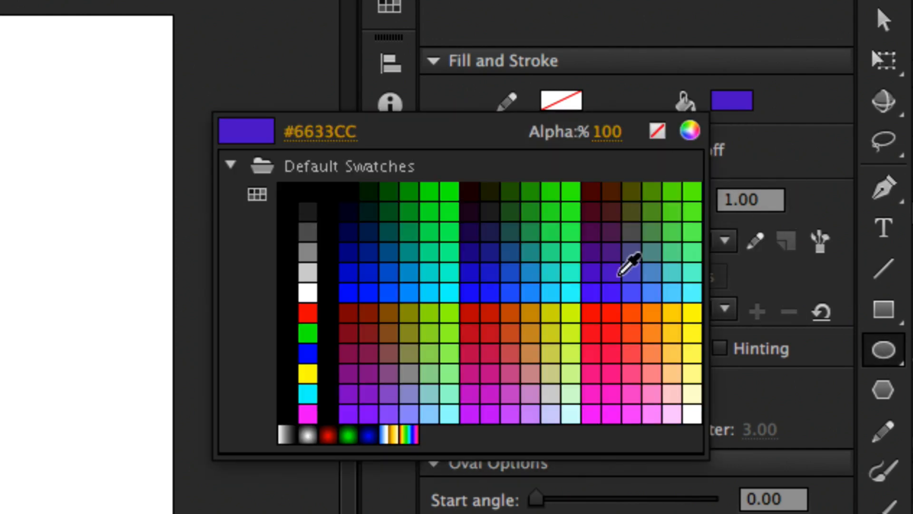
pyautogui.click(671, 292)
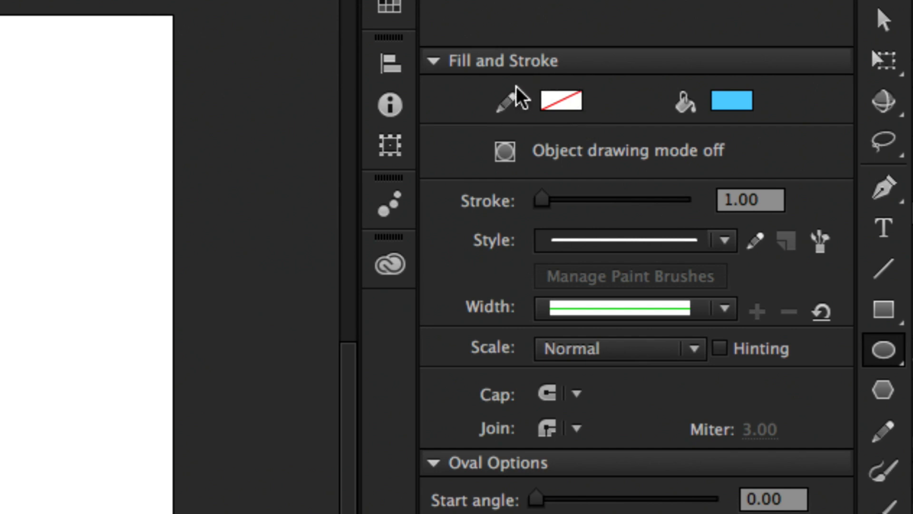
pyautogui.click(560, 108)
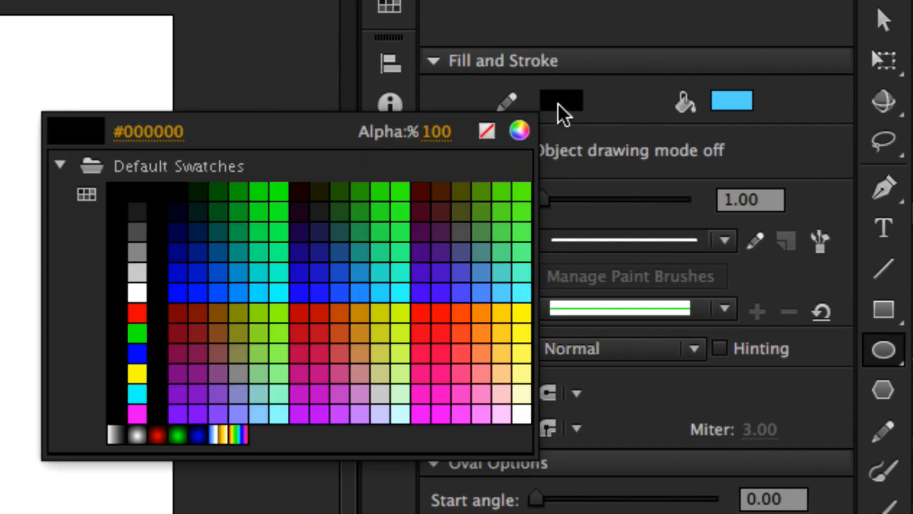
pyautogui.click(490, 129)
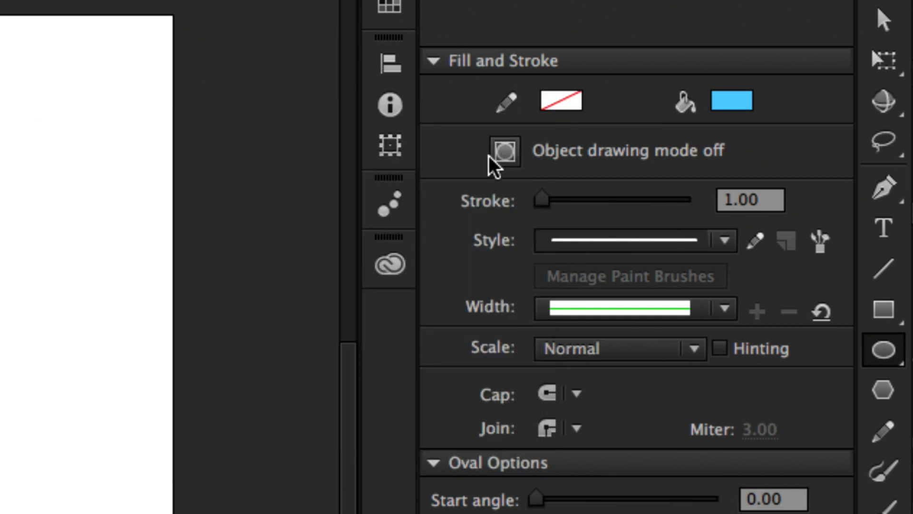
pyautogui.click(503, 161)
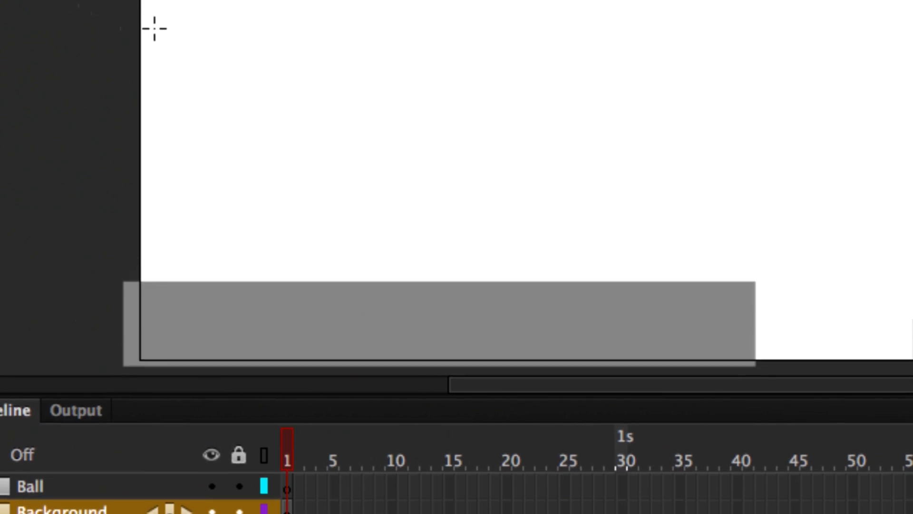
# - Draw a light blue circle on the Ball layer, above the left part of the gray ground
pyautogui.moveTo(277, 11); pyautogui.dragTo(342, 65)
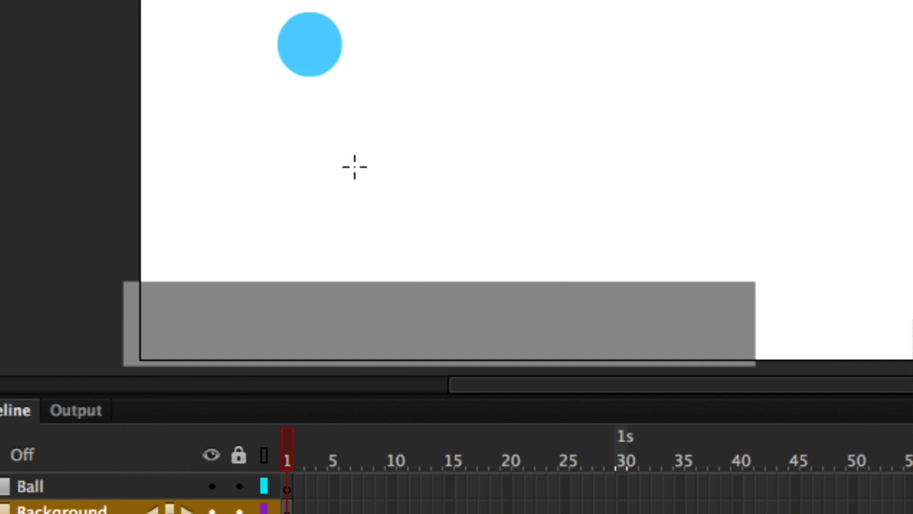
pyautogui.hotkey('ctrl', 'z')
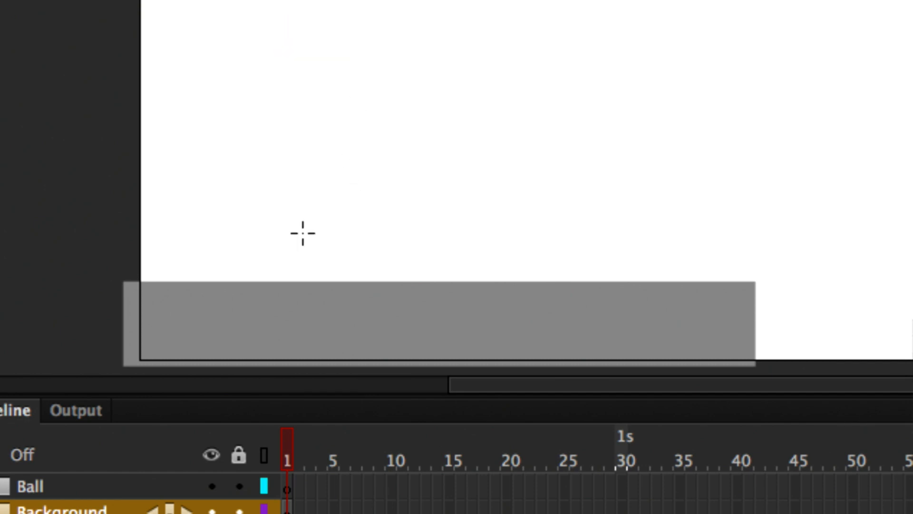
pyautogui.click(66, 482)
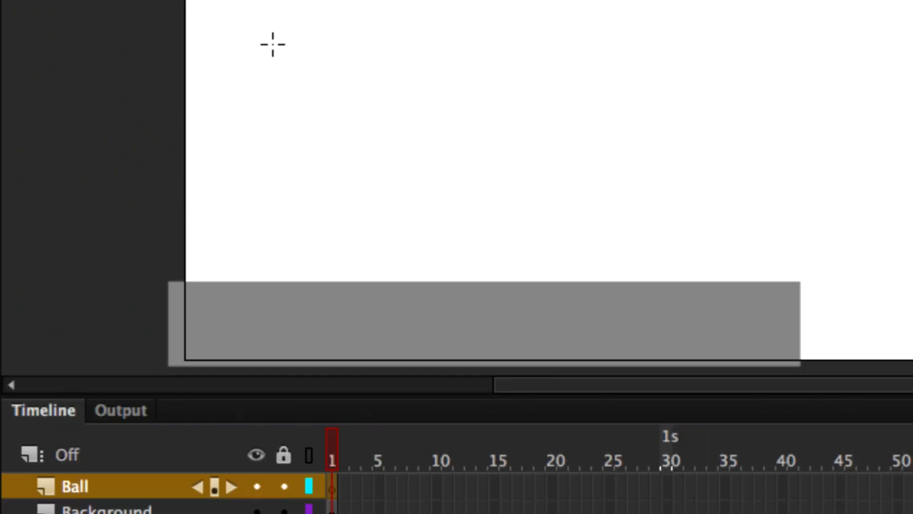
pyautogui.press('space')
pyautogui.moveTo(291, 19); pyautogui.dragTo(291, 68)
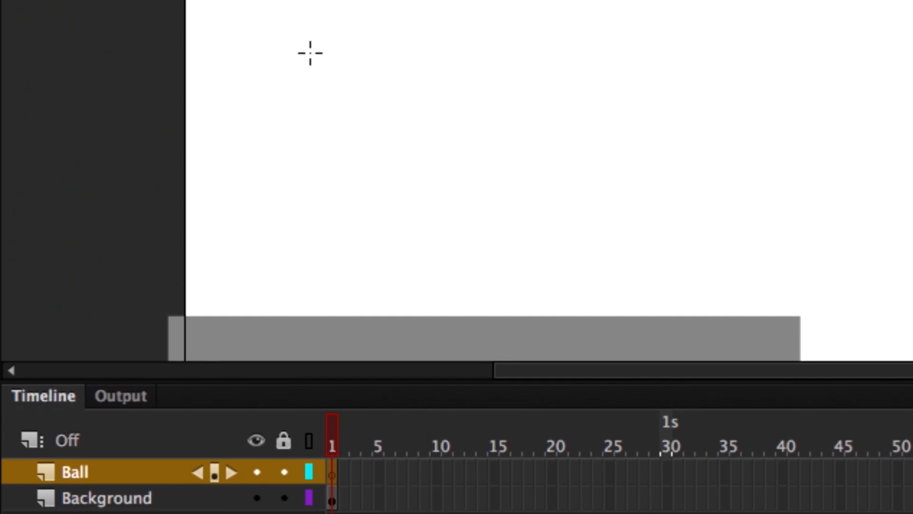
pyautogui.moveTo(293, 13); pyautogui.dragTo(358, 78)
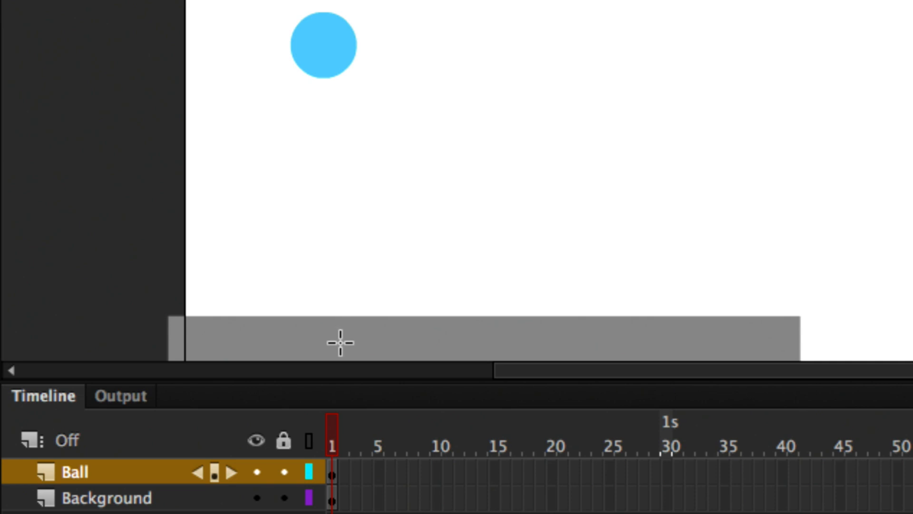
# - Insert a keyframe at frame 2 of the Ball layer and compare frames 1 and 2, ending on frame 2
pyautogui.moveTo(336, 455); pyautogui.dragTo(333, 460)
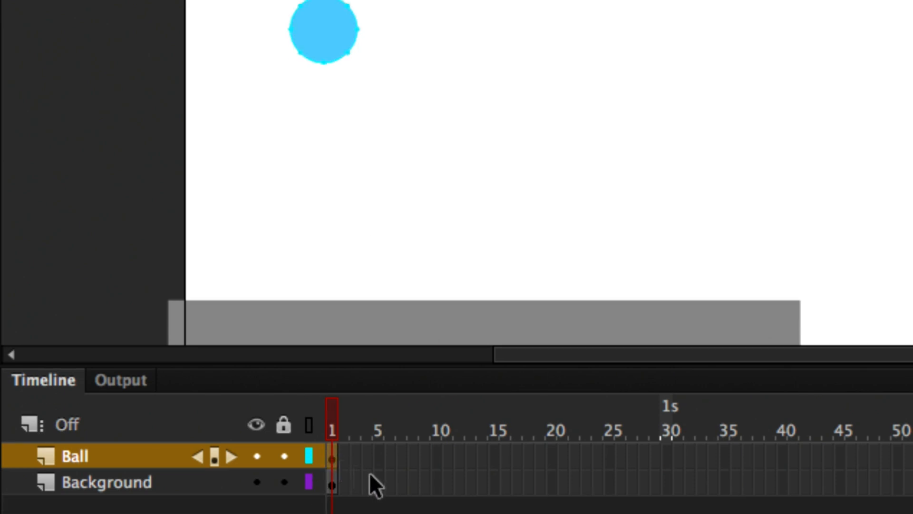
pyautogui.press('F6')
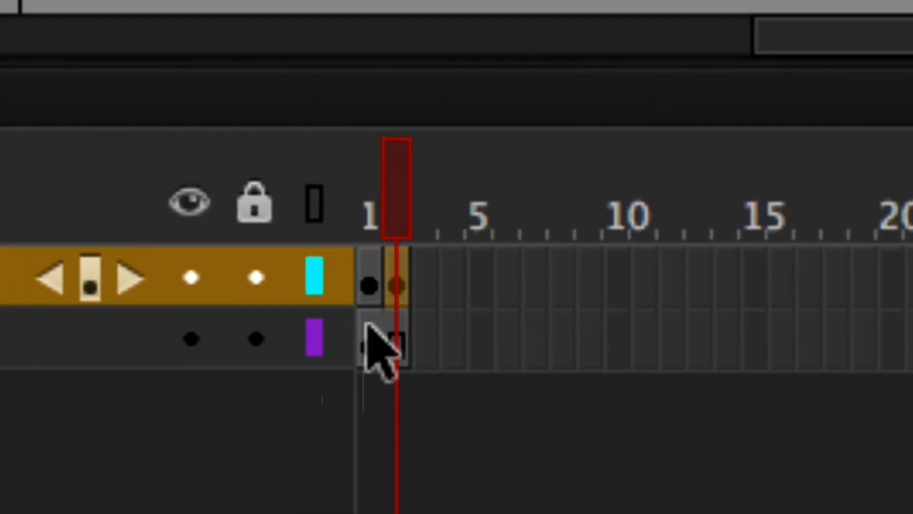
pyautogui.click(369, 292)
pyautogui.click(390, 287)
pyautogui.click(368, 295)
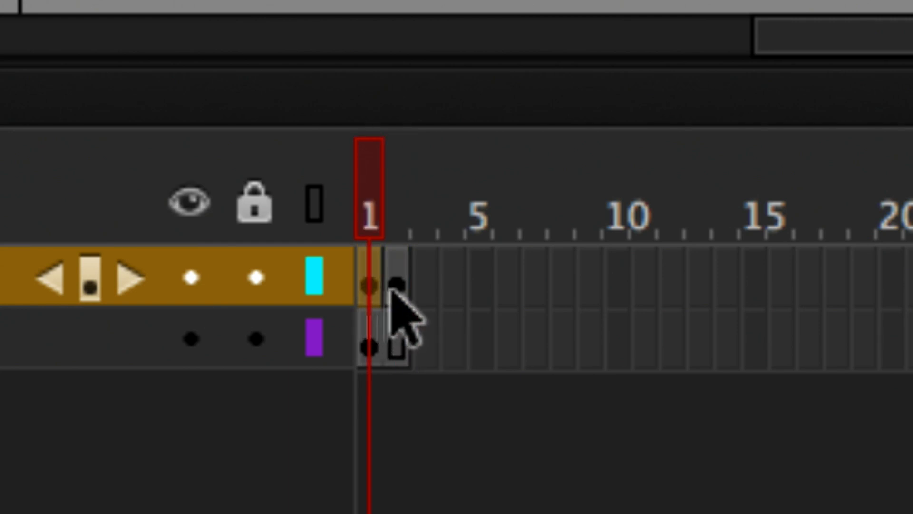
pyautogui.click(391, 288)
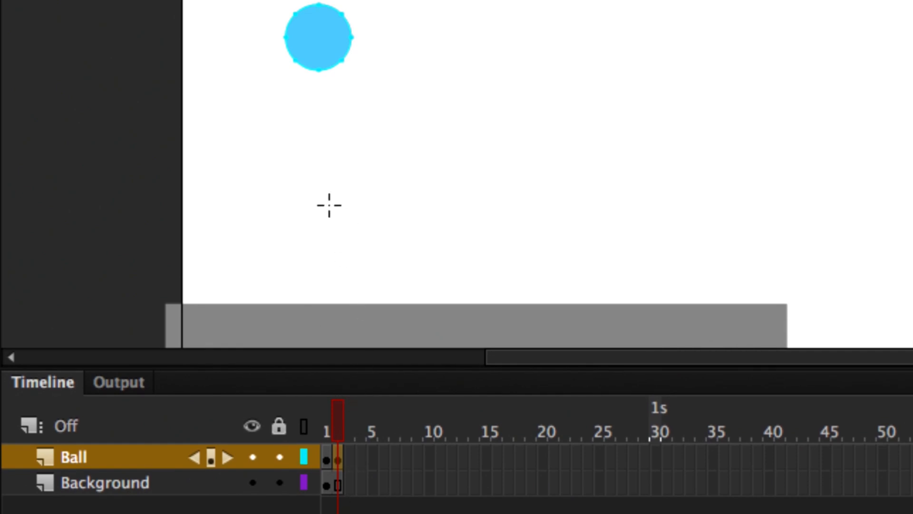
# - Move the ball on frame 2 straight down so it rests on the gray ground
pyautogui.press('v')
pyautogui.moveTo(320, 45); pyautogui.dragTo(318, 269)
pyautogui.click(111, 261)
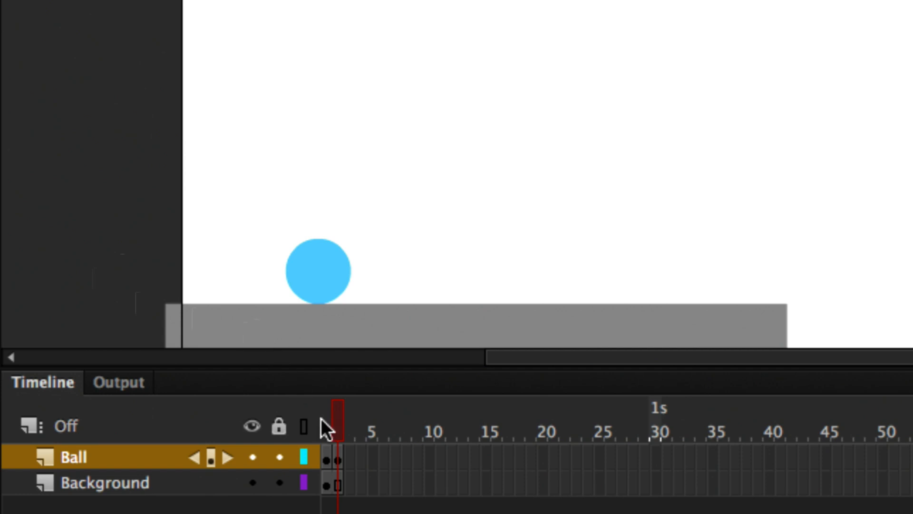
pyautogui.click(336, 460)
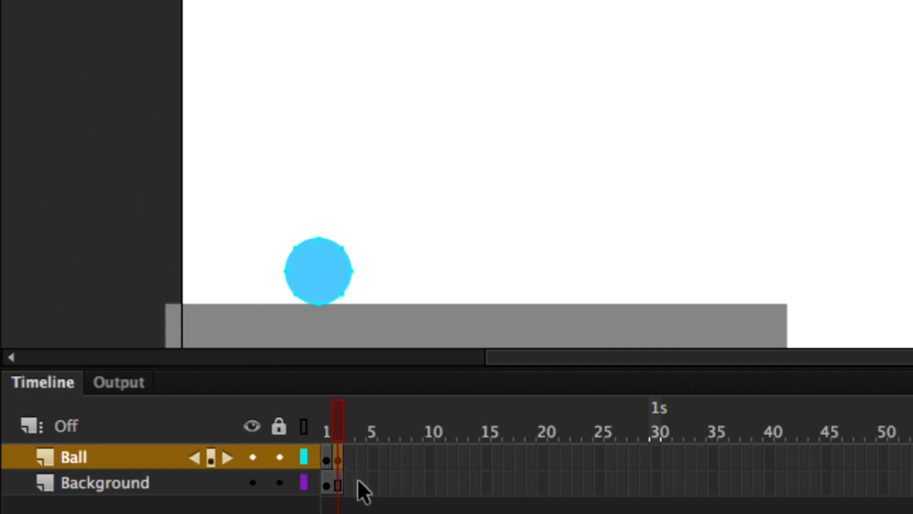
# - Insert a keyframe at frame 3 of the Ball layer and raise the ball to slightly below its starting height
pyautogui.click(352, 460)
pyautogui.press('F6')
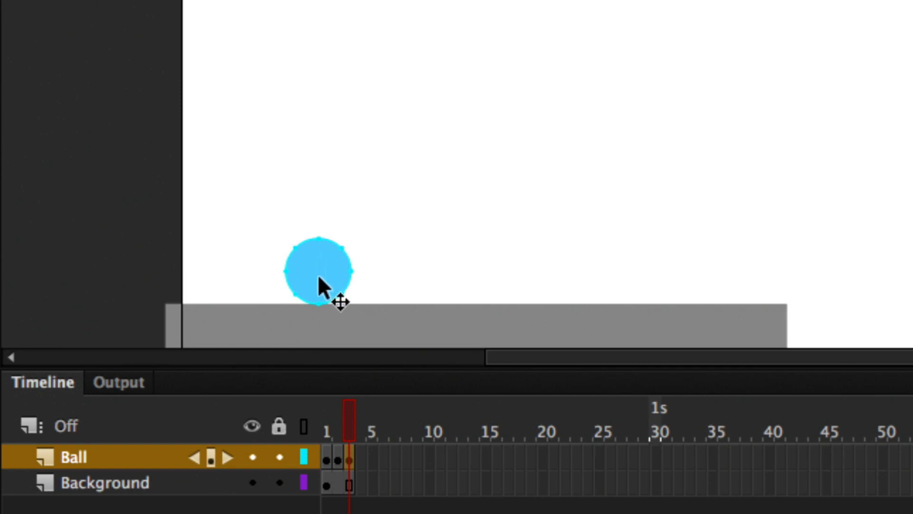
pyautogui.moveTo(318, 276); pyautogui.dragTo(318, 101)
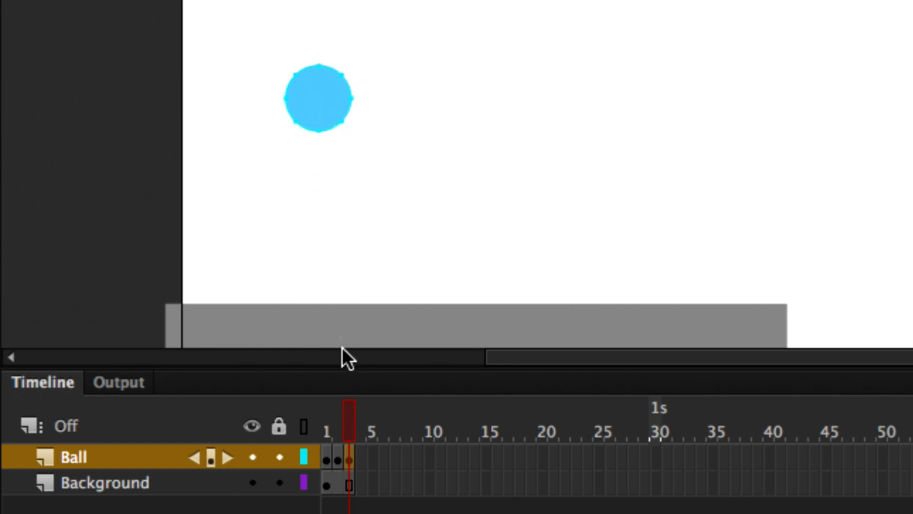
pyautogui.moveTo(351, 428); pyautogui.dragTo(317, 435)
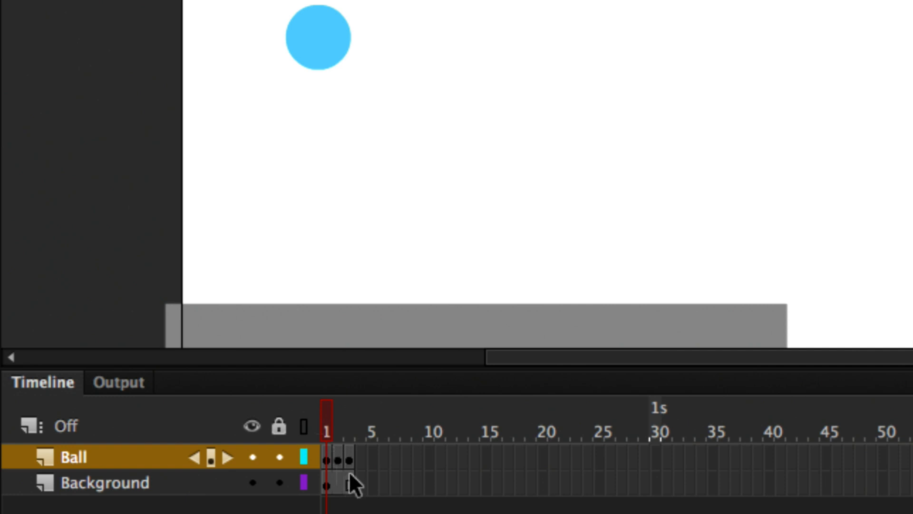
# - Extend the Ball layer's first pose so it holds through frame 10
pyautogui.click(326, 460)
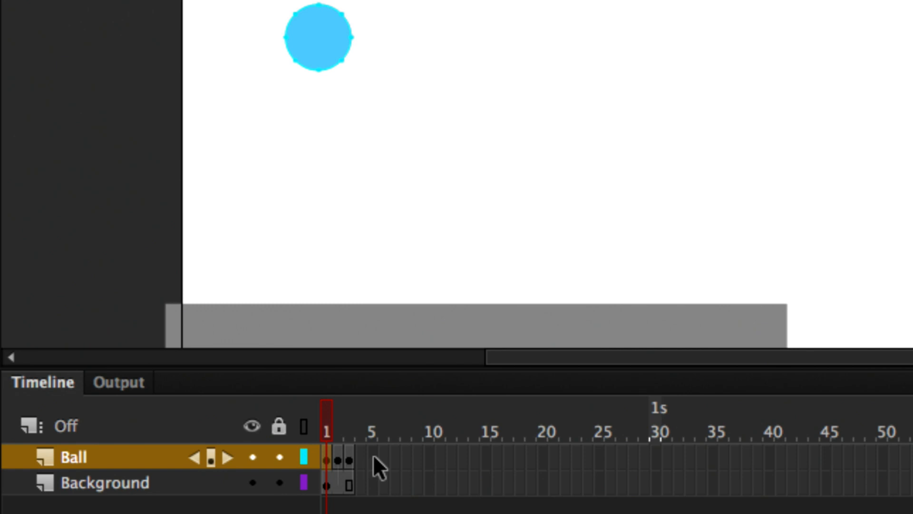
pyautogui.press('F5')
pyautogui.press('F5')
pyautogui.press('F5')
pyautogui.press('F5')
pyautogui.press('F5')
pyautogui.press('F5')
pyautogui.press('F5')
pyautogui.press('F5')
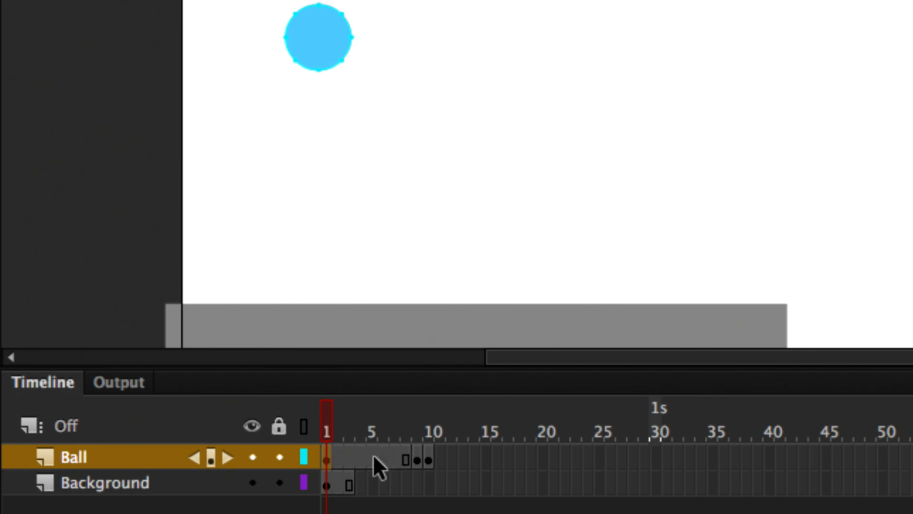
pyautogui.press('F5')
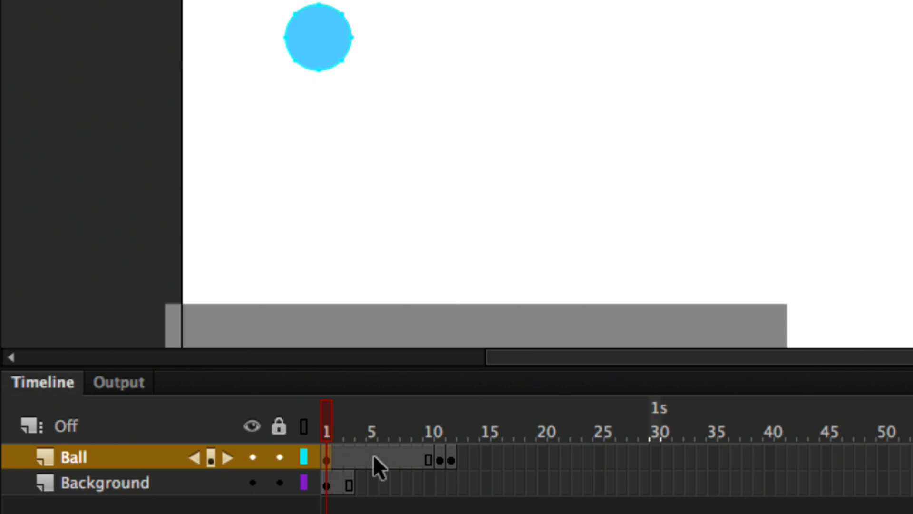
# - Extend the Background layer through frame 12 to match the Ball layer, and play the animation from frame 1
pyautogui.click(349, 485)
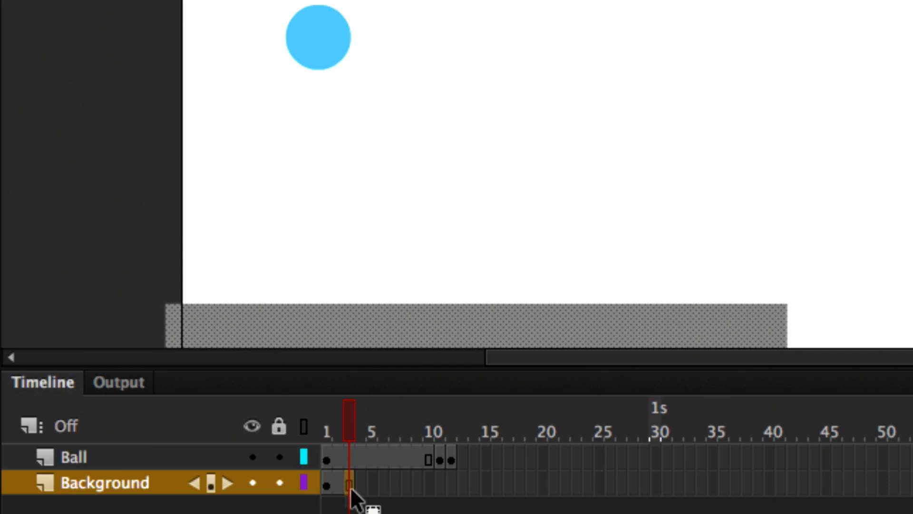
pyautogui.moveTo(347, 417)
pyautogui.mouseDown()
pyautogui.moveTo(326, 431)
pyautogui.moveTo(429, 427)
pyautogui.moveTo(323, 436)
pyautogui.moveTo(453, 439)
pyautogui.moveTo(310, 458)
pyautogui.moveTo(409, 453)
pyautogui.moveTo(341, 487)
pyautogui.mouseUp()
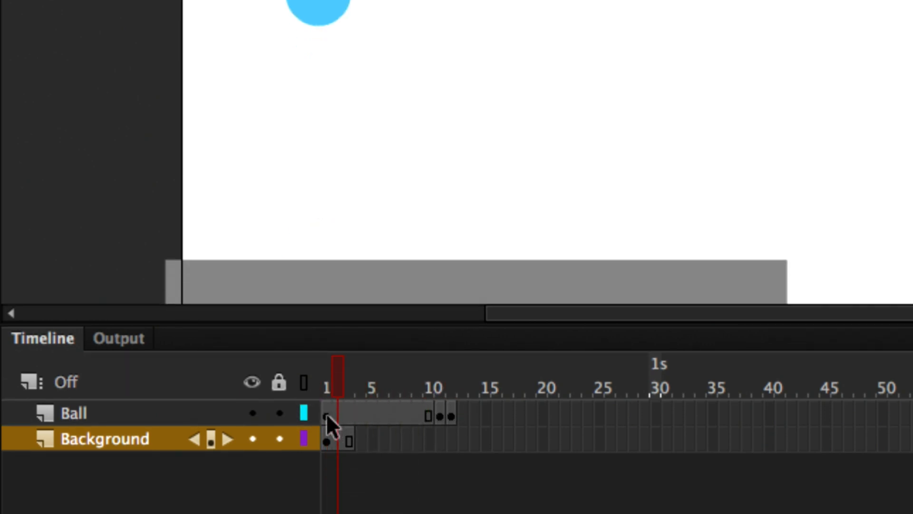
pyautogui.click(327, 416)
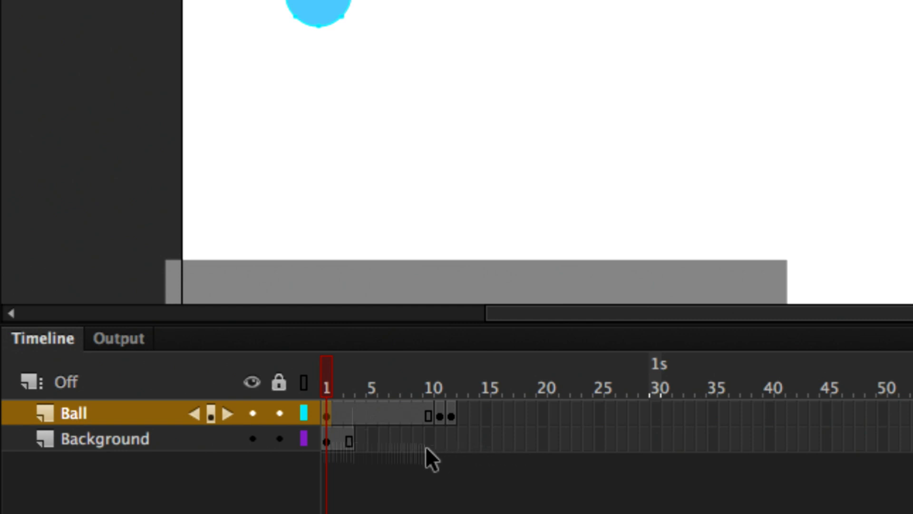
pyautogui.click(337, 441)
pyautogui.click(349, 442)
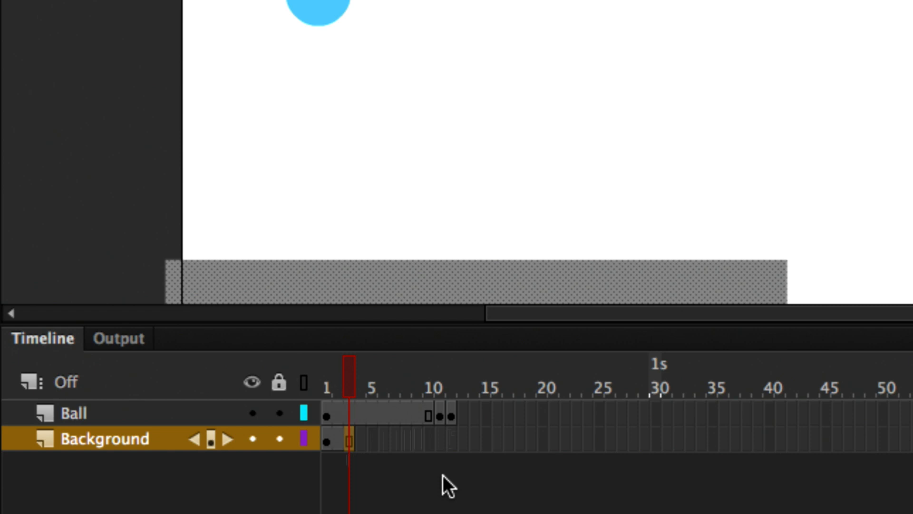
pyautogui.press('F5')
pyautogui.press('F5')
pyautogui.press('F5')
pyautogui.press('F5')
pyautogui.press('F5')
pyautogui.press('F5')
pyautogui.press('F5')
pyautogui.press('F5')
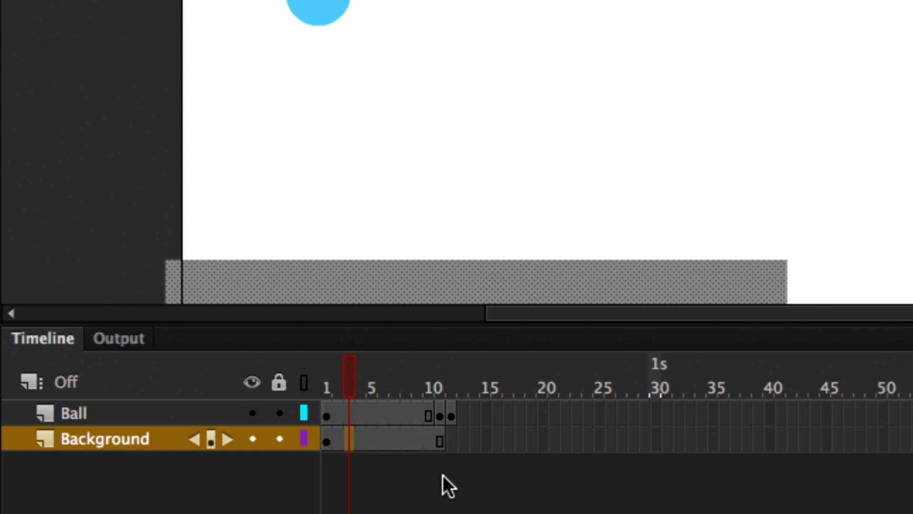
pyautogui.press('F5')
pyautogui.moveTo(339, 383); pyautogui.dragTo(327, 383)
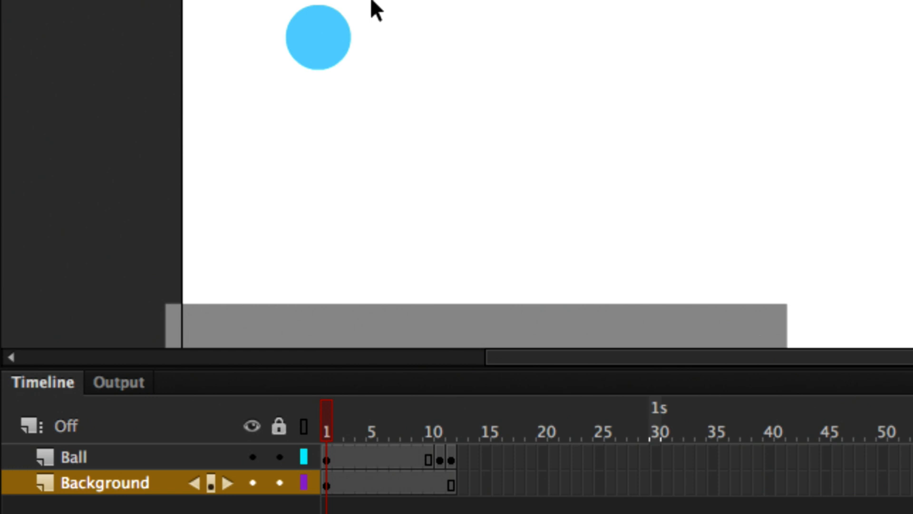
pyautogui.press('Return')
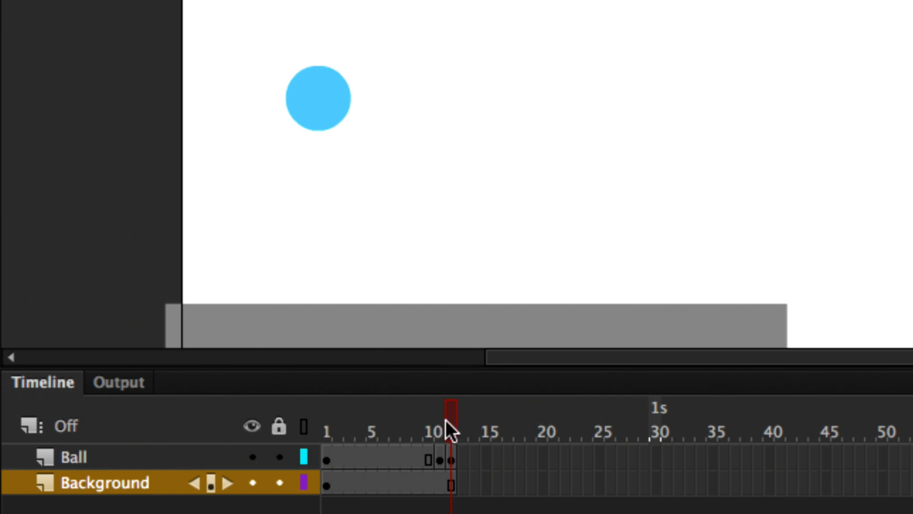
# - Extend the ball's ground-contact pose at frame 11 so it holds through frame 16
pyautogui.click(440, 431)
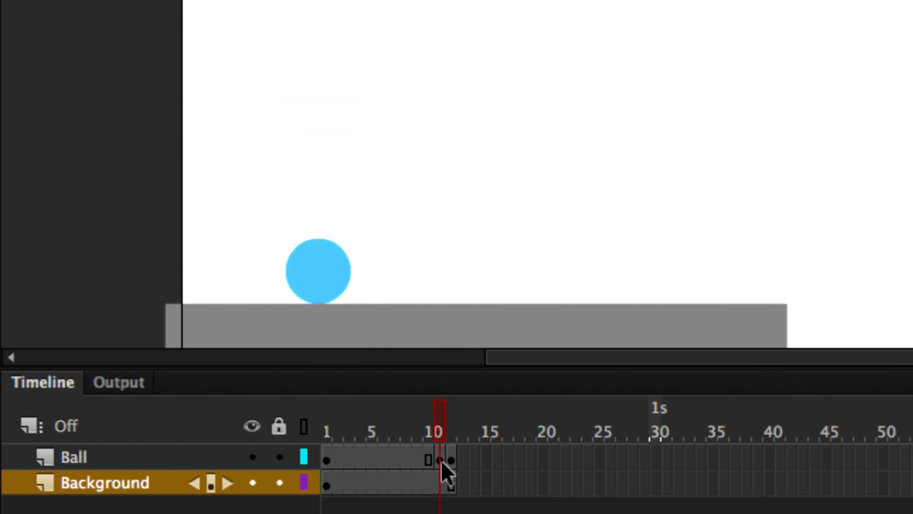
pyautogui.click(441, 460)
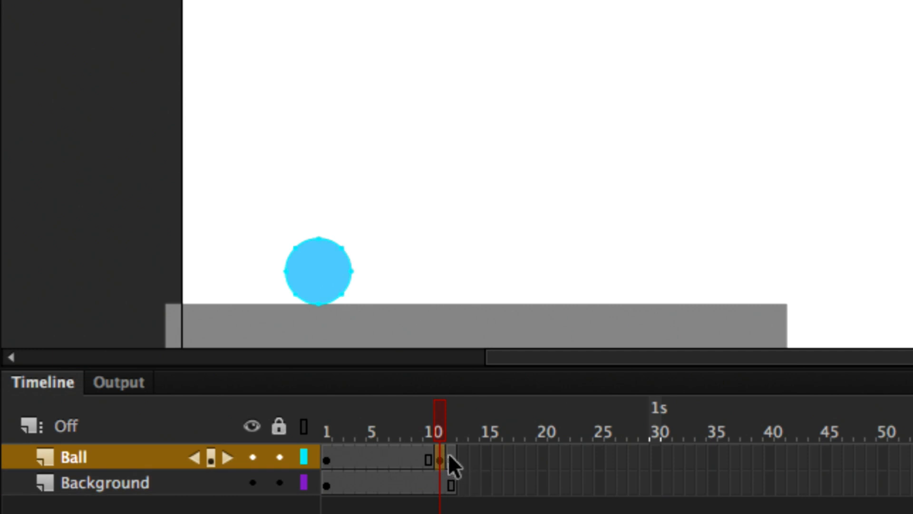
pyautogui.moveTo(440, 424)
pyautogui.mouseDown()
pyautogui.moveTo(324, 426)
pyautogui.moveTo(438, 432)
pyautogui.mouseUp()
pyautogui.click(437, 459)
pyautogui.press('F5')
pyautogui.press('F5')
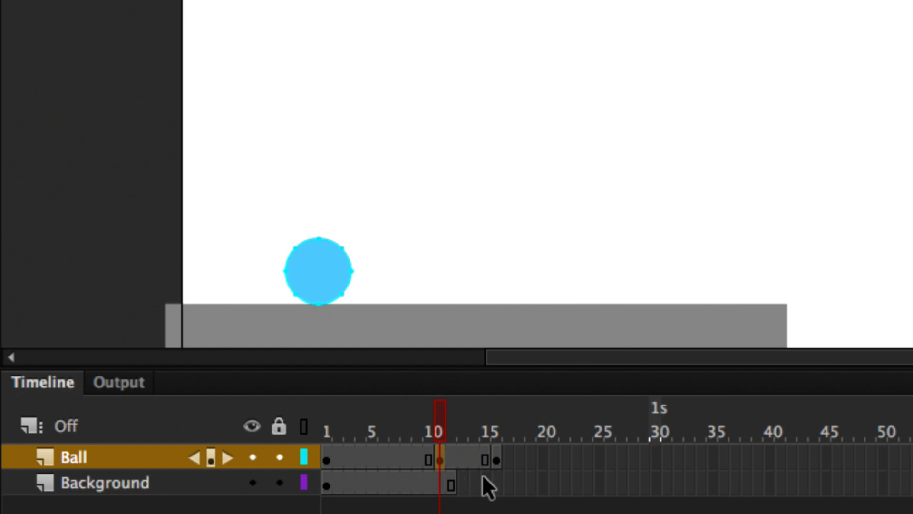
pyautogui.press('F5')
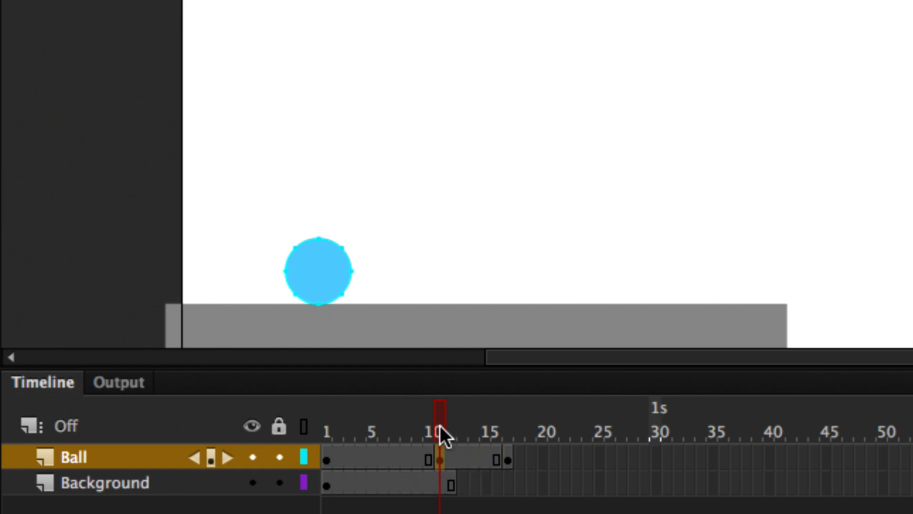
# - Extend the Background layer through frame 17 to match the Ball layer
pyautogui.moveTo(441, 434); pyautogui.dragTo(306, 436)
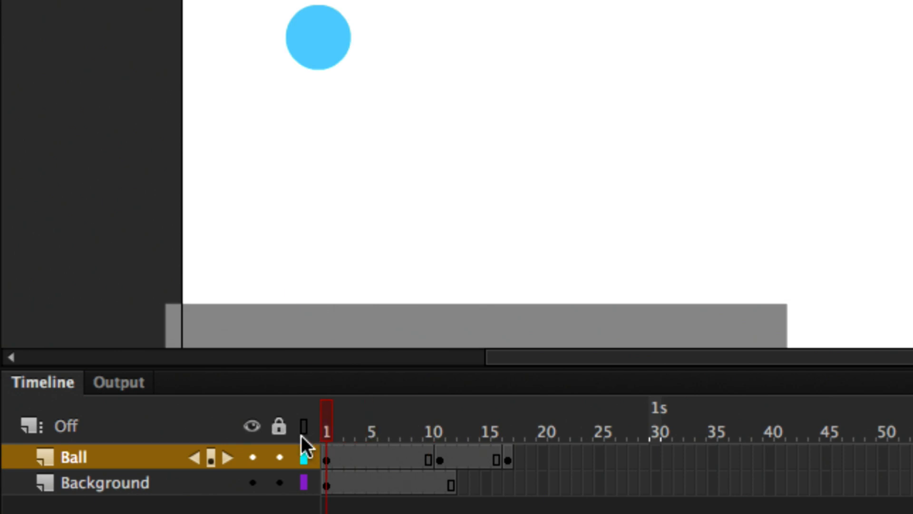
pyautogui.click(451, 482)
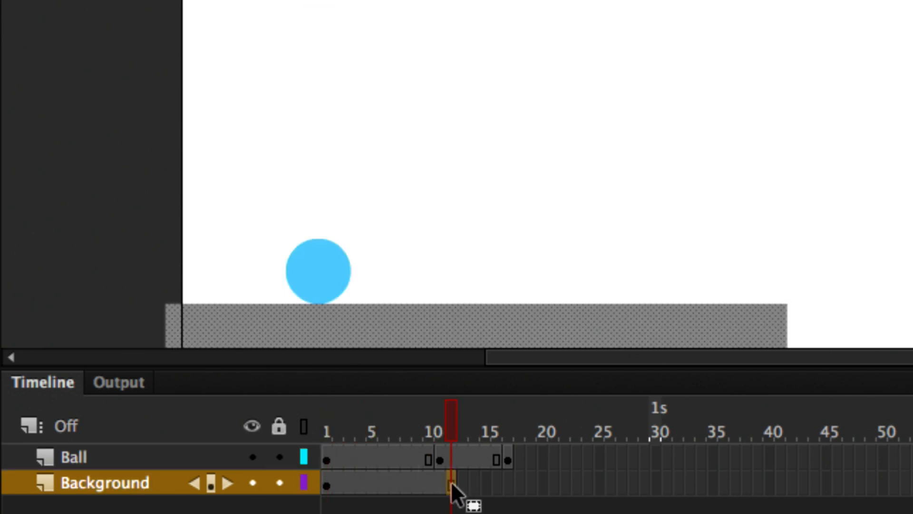
pyautogui.press('F5')
pyautogui.press('F5')
pyautogui.press('F5')
pyautogui.press('F5')
pyautogui.press('F5')
# - Play the animation from frame 1 to check the timing of the three ball poses
pyautogui.moveTo(435, 406); pyautogui.dragTo(296, 433)
pyautogui.press('Return')
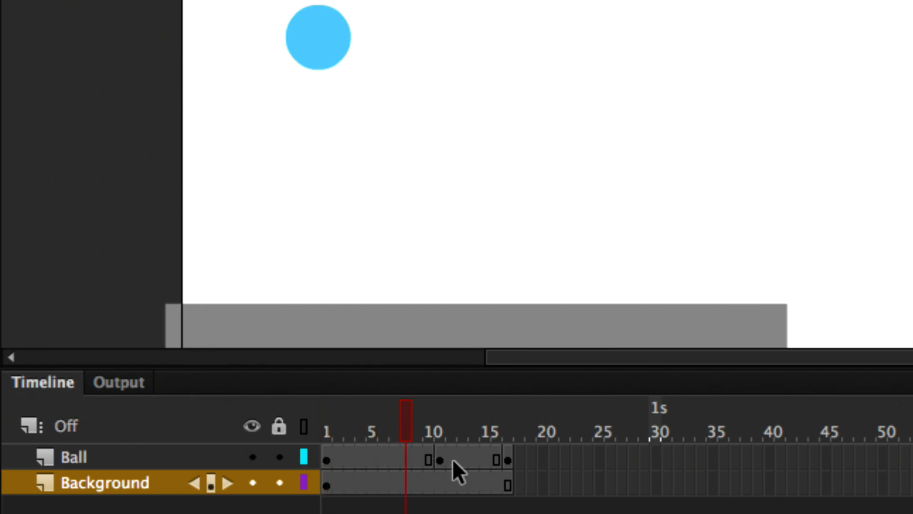
pyautogui.press('Return')
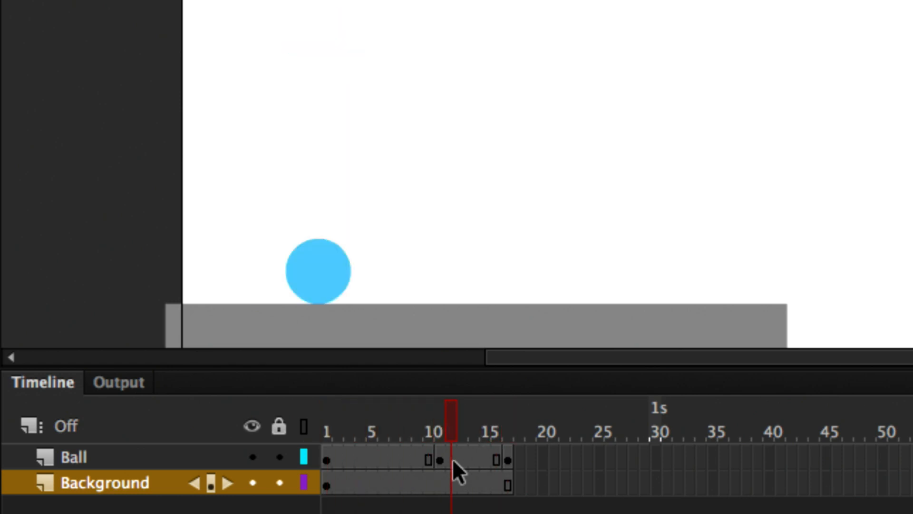
pyautogui.press('Return')
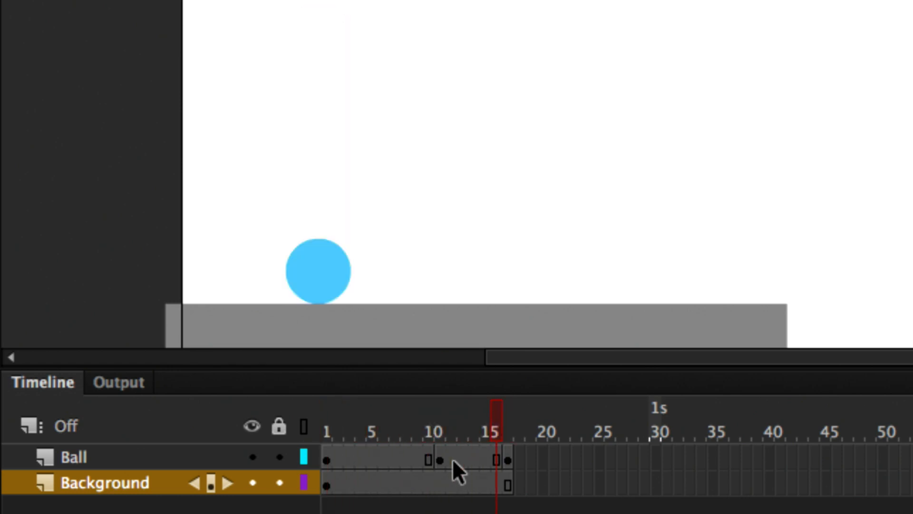
pyautogui.press('Return')
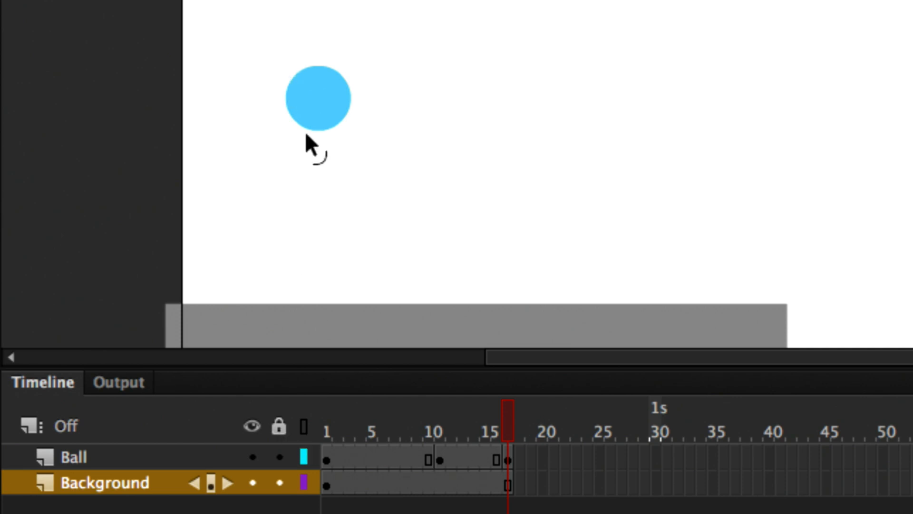
# - Remove one frame from the ball's first pose at frame 5 and one from the Background layer at frame 16
pyautogui.click(372, 459)
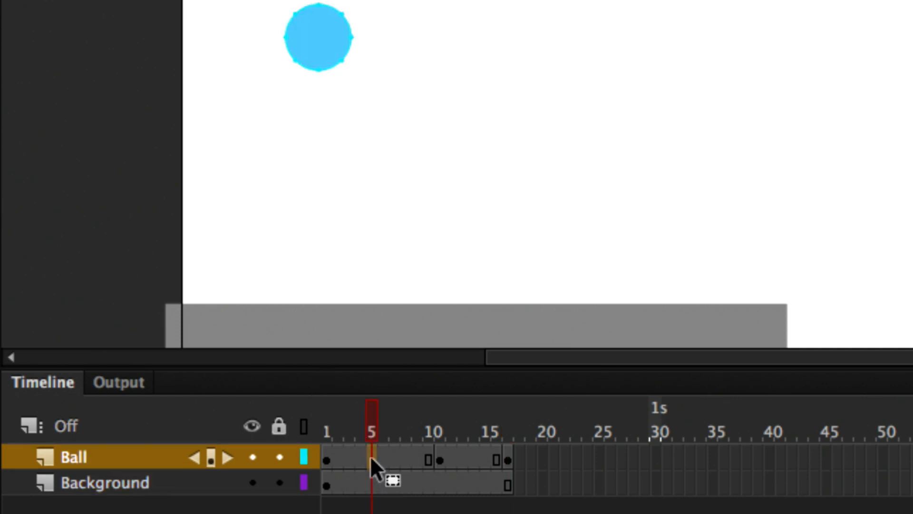
pyautogui.rightClick(370, 455)
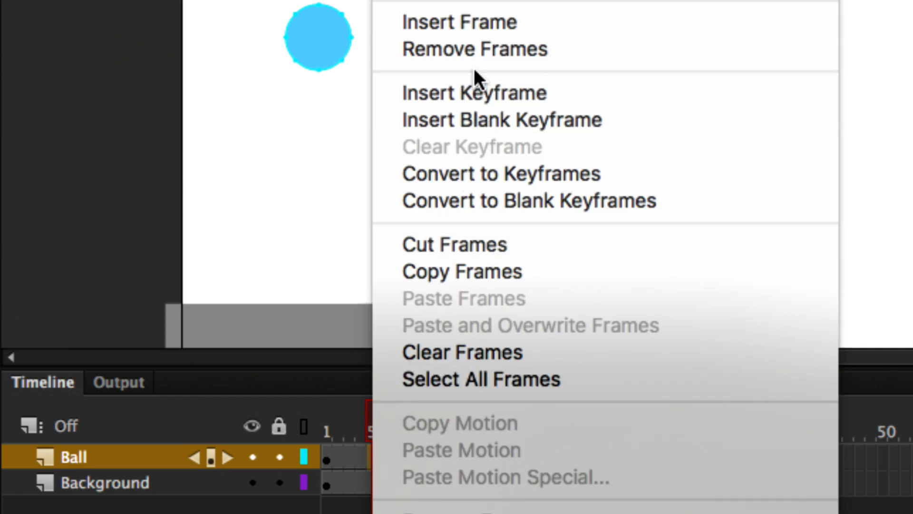
pyautogui.click(476, 49)
pyautogui.click(324, 429)
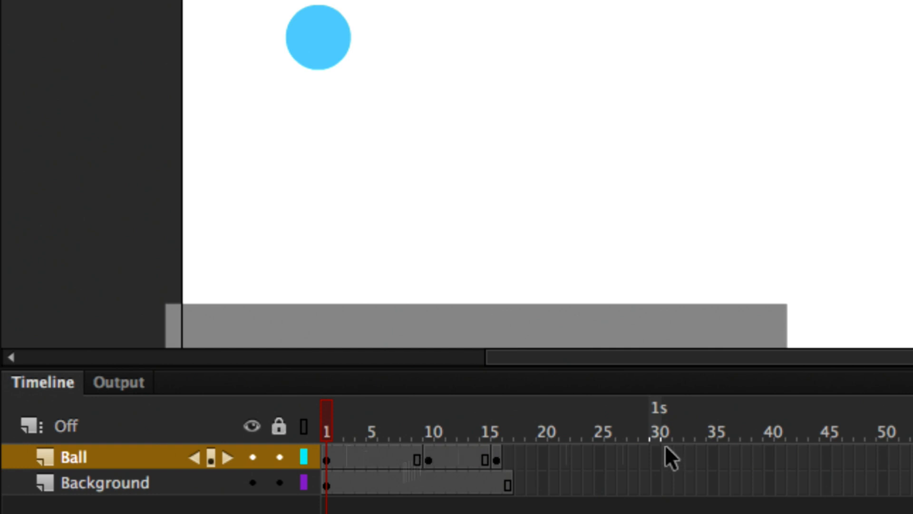
pyautogui.press('Return')
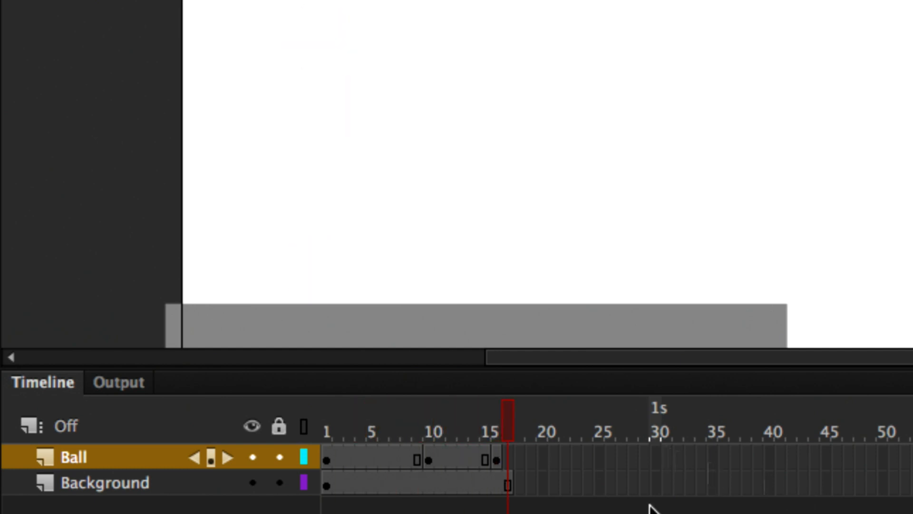
pyautogui.rightClick(499, 483)
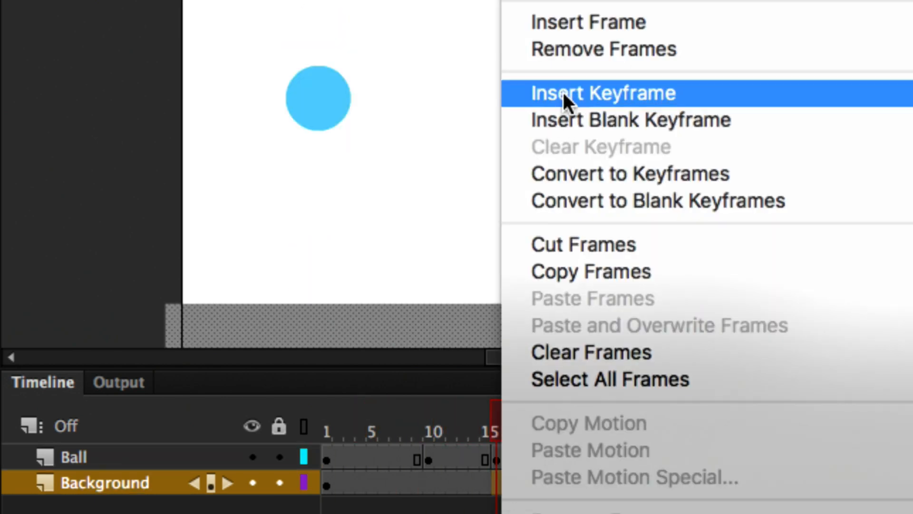
pyautogui.click(557, 54)
# - Extend the ball's final pose at frame 16 so it holds through frame 20
pyautogui.click(497, 459)
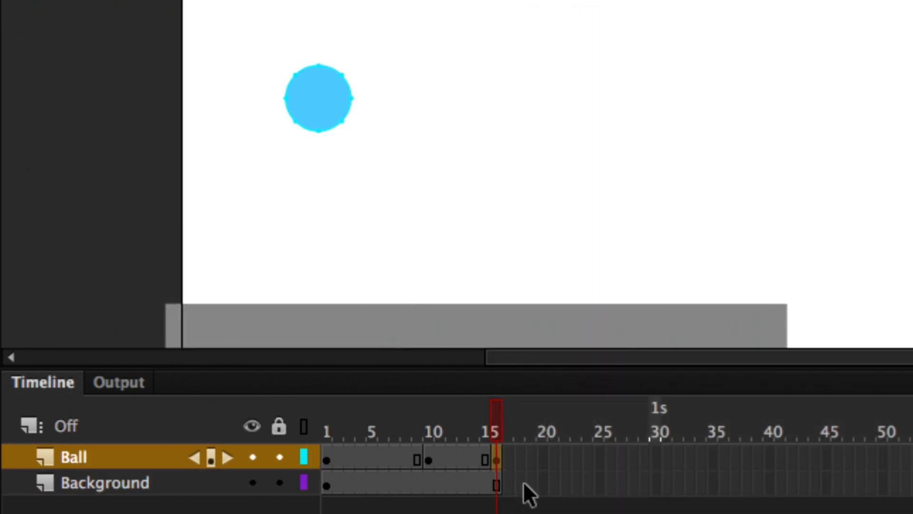
pyautogui.press('F5')
pyautogui.press('F5')
pyautogui.press('F5')
pyautogui.press('F5')
pyautogui.press('F5')
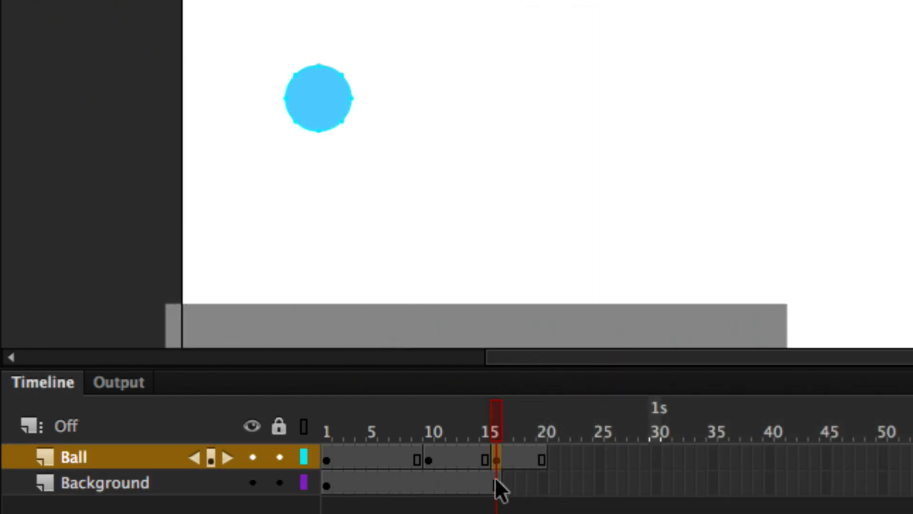
# - Extend the Background layer through frame 20 and play the animation to check the timing
pyautogui.click(496, 484)
pyautogui.press('F5')
pyautogui.press('F5')
pyautogui.press('F5')
pyautogui.press('F5')
pyautogui.press('F5')
pyautogui.moveTo(503, 434); pyautogui.dragTo(278, 428)
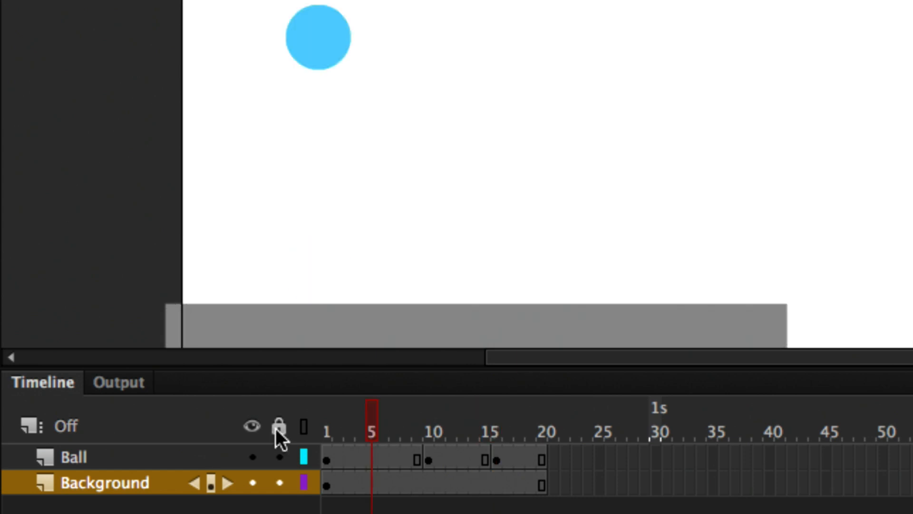
pyautogui.press('Return')
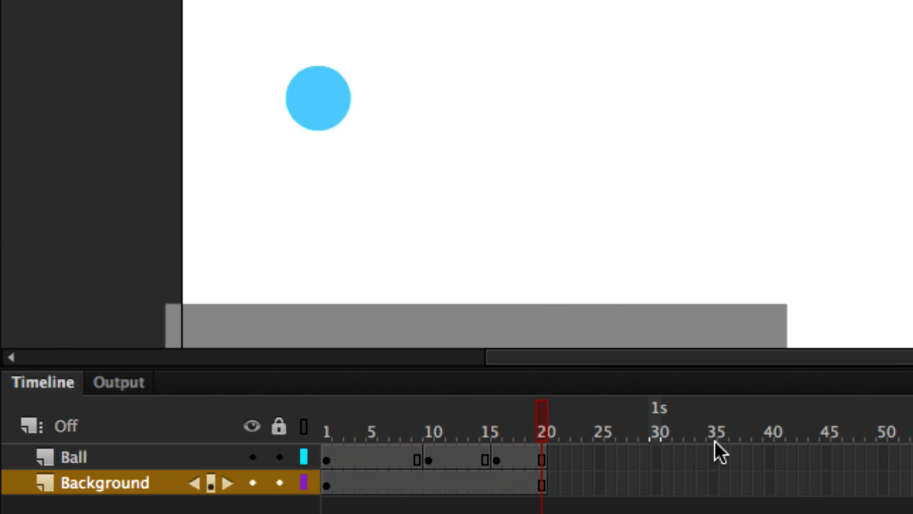
# - Remove frame 4 from the Ball layer to shorten the ball's first pose
pyautogui.click(359, 458)
pyautogui.rightClick(359, 458)
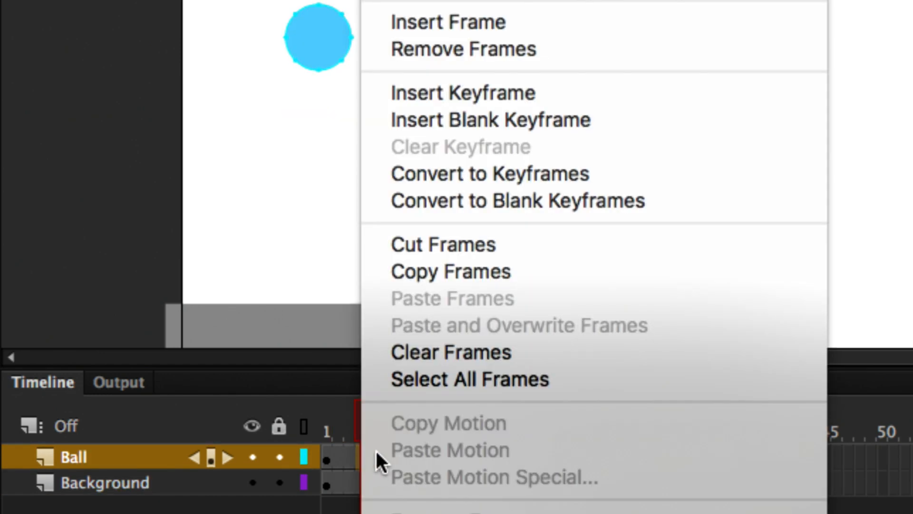
pyautogui.click(462, 50)
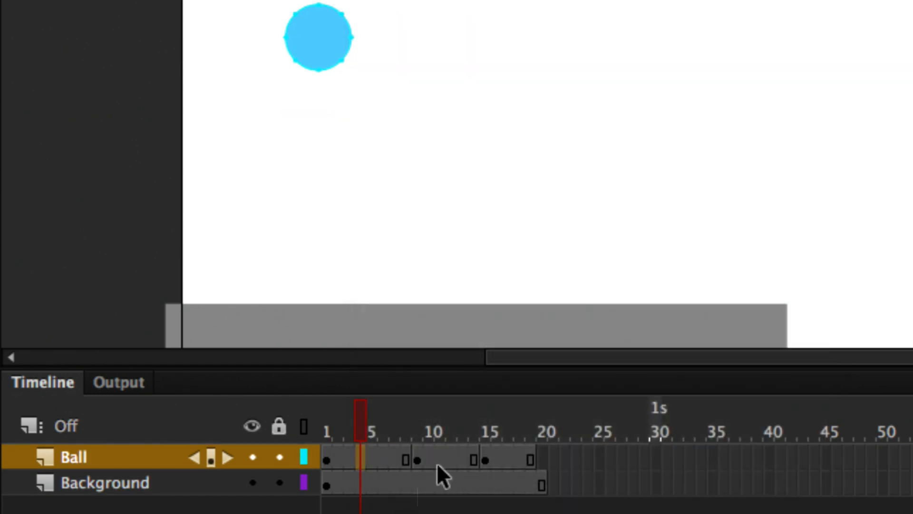
# - Remove frames 11 and 12 from the ball's second pose and play the animation from frame 1
pyautogui.click(438, 461)
pyautogui.click(447, 459)
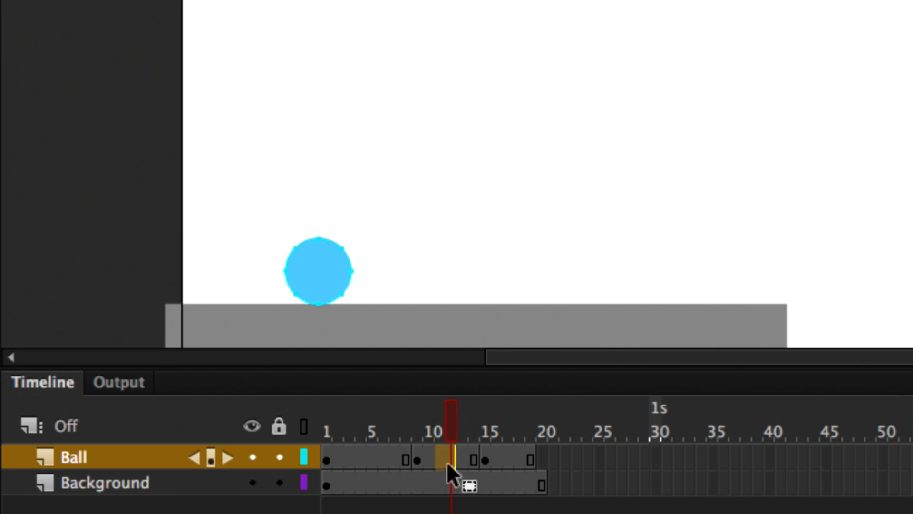
pyautogui.rightClick(444, 458)
pyautogui.click(492, 49)
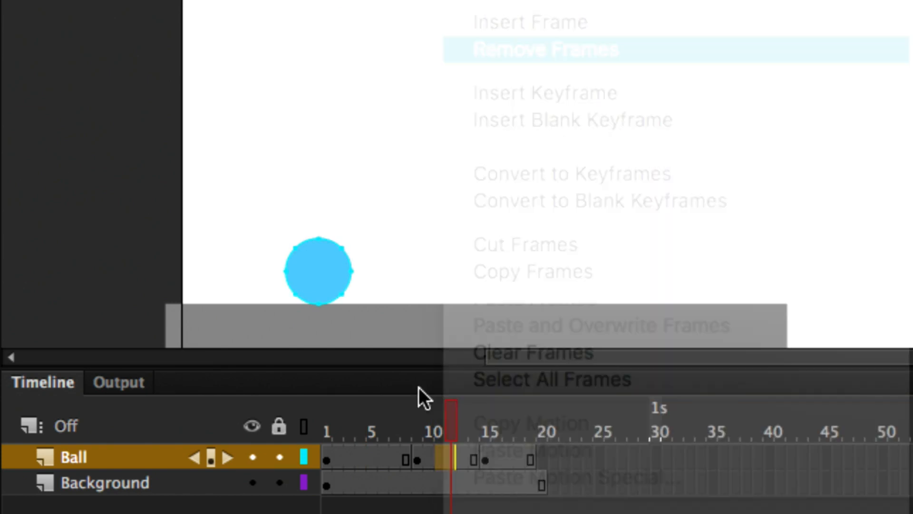
pyautogui.moveTo(450, 421); pyautogui.dragTo(251, 460)
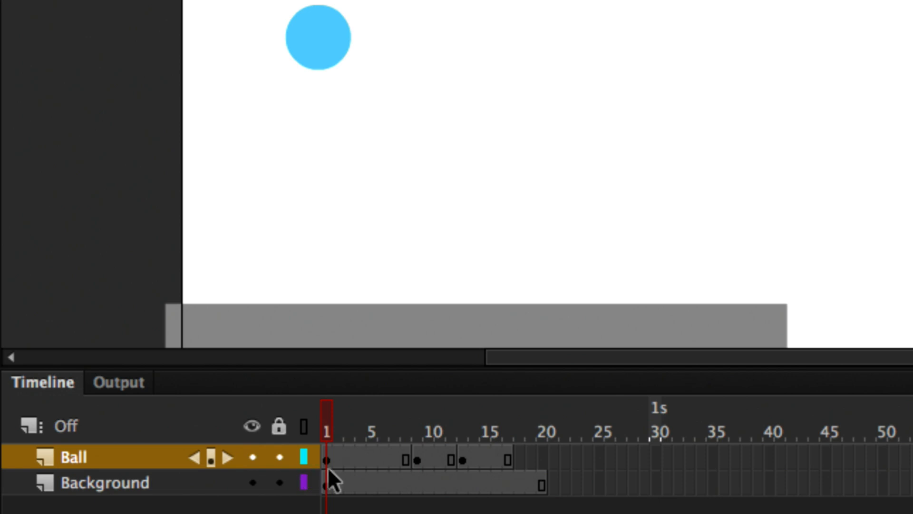
pyautogui.press('Return')
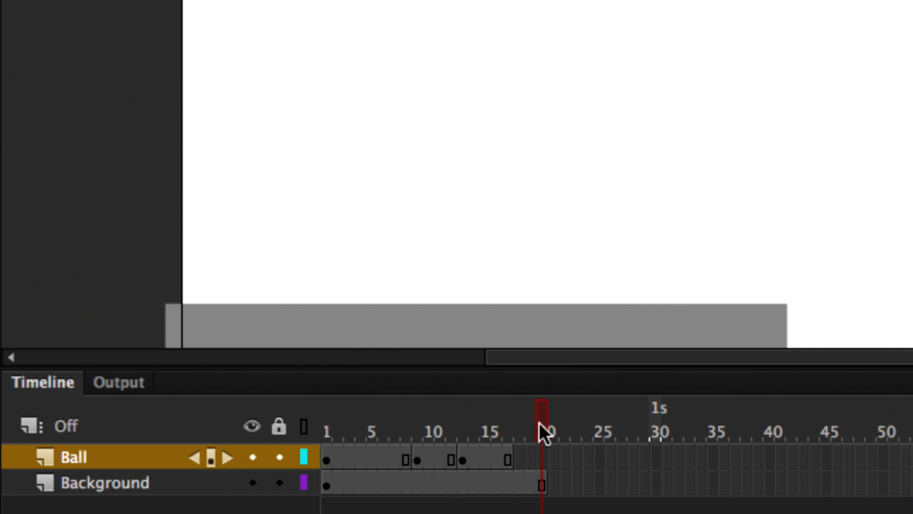
# - Remove frames 18 to 20 from the Background layer so it ends with the Ball layer, and return to frame 1
pyautogui.moveTo(539, 422); pyautogui.dragTo(515, 425)
pyautogui.click(512, 472)
pyautogui.moveTo(517, 478); pyautogui.dragTo(544, 477)
pyautogui.rightClick(544, 483)
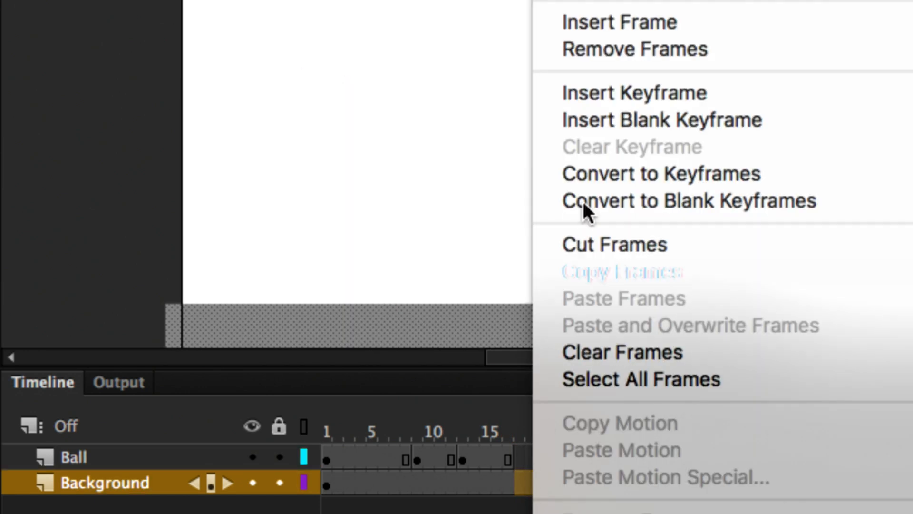
pyautogui.click(585, 49)
pyautogui.click(586, 481)
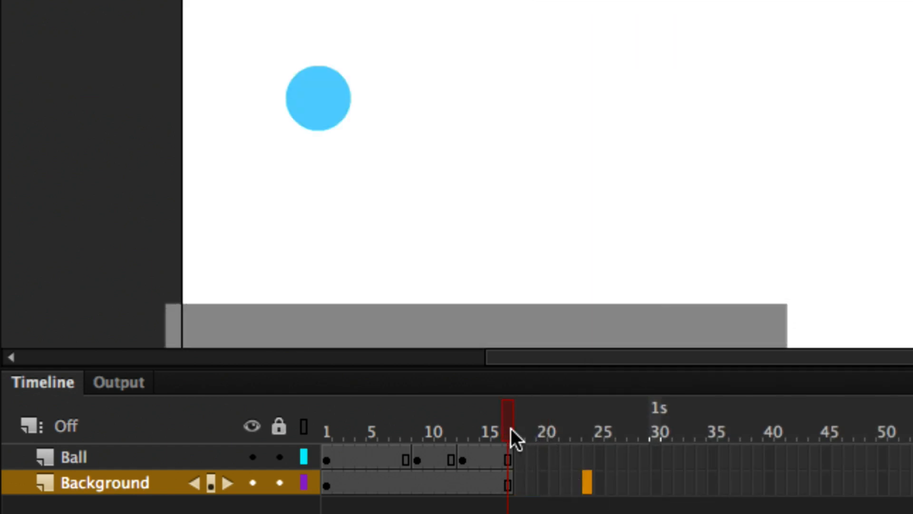
pyautogui.moveTo(512, 435); pyautogui.dragTo(271, 459)
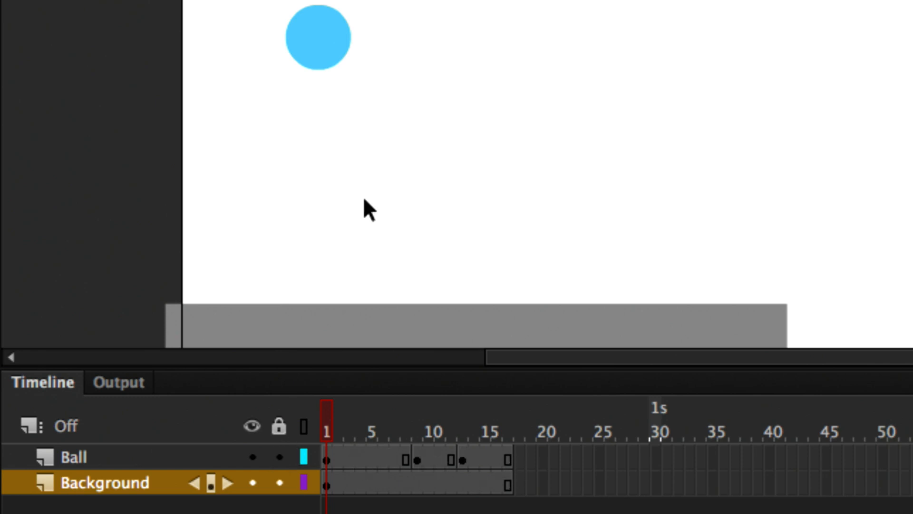
# - Try converting frames 1 to 8 of the Ball layer to individual keyframes, and undo the conversion
pyautogui.click(320, 44)
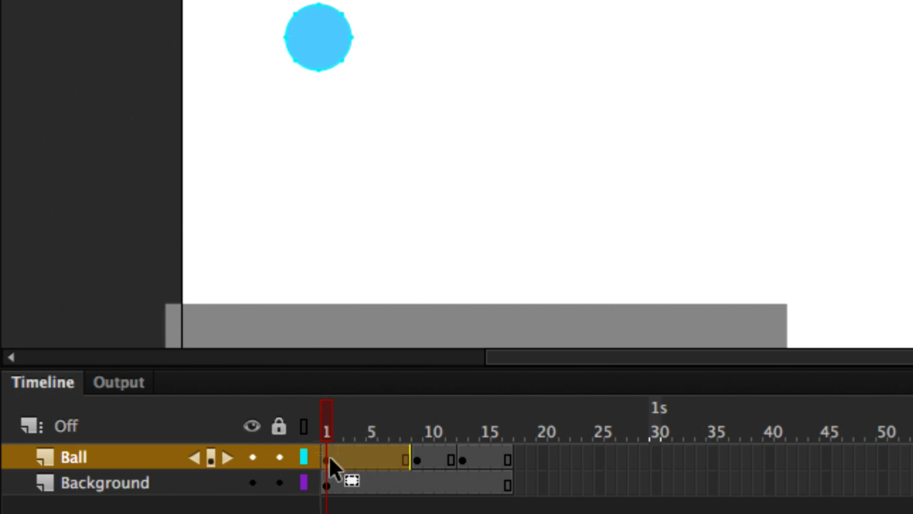
pyautogui.click(400, 460)
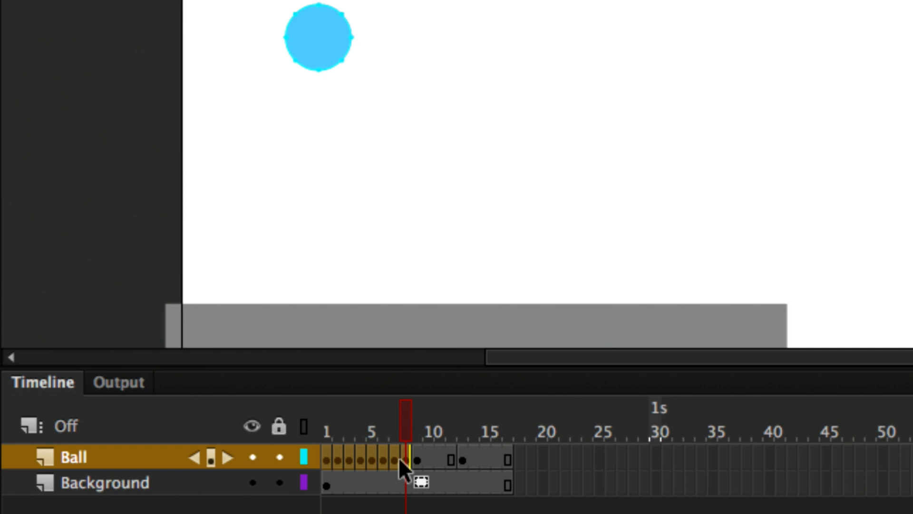
pyautogui.press('super+z')
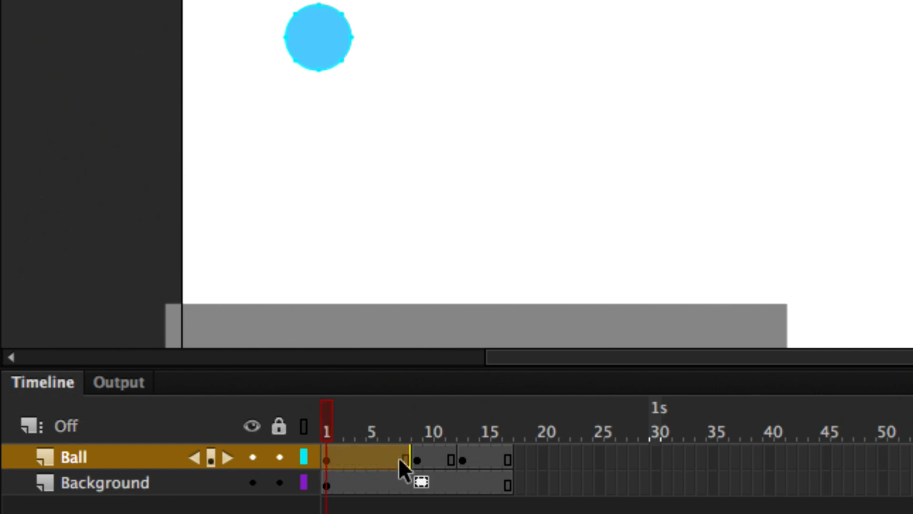
# - Insert keyframes at frames 2 and 3 of the Ball layer, moving the ball further down in each one
pyautogui.click(336, 457)
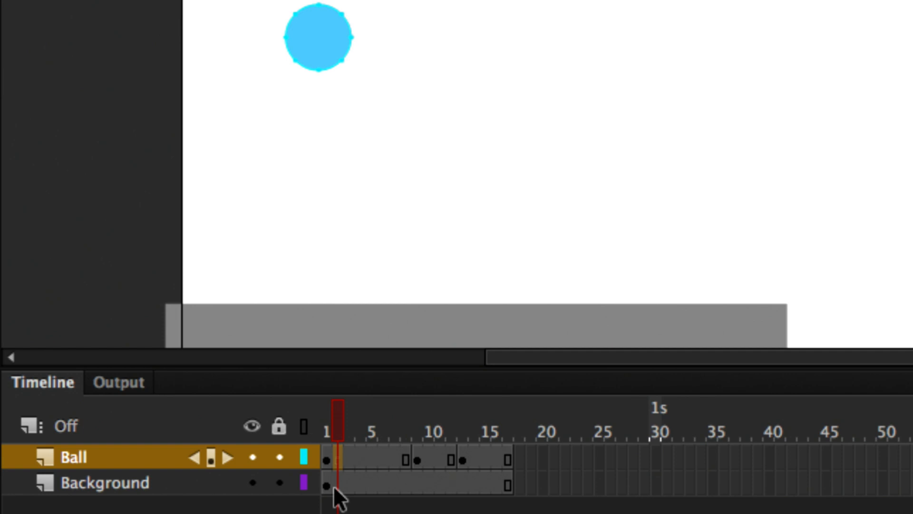
pyautogui.press('F6')
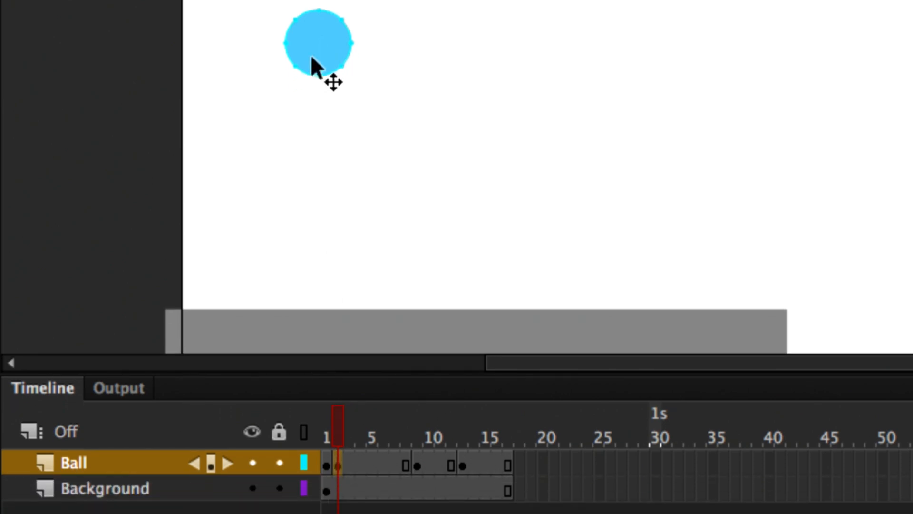
pyautogui.moveTo(320, 51); pyautogui.dragTo(320, 70)
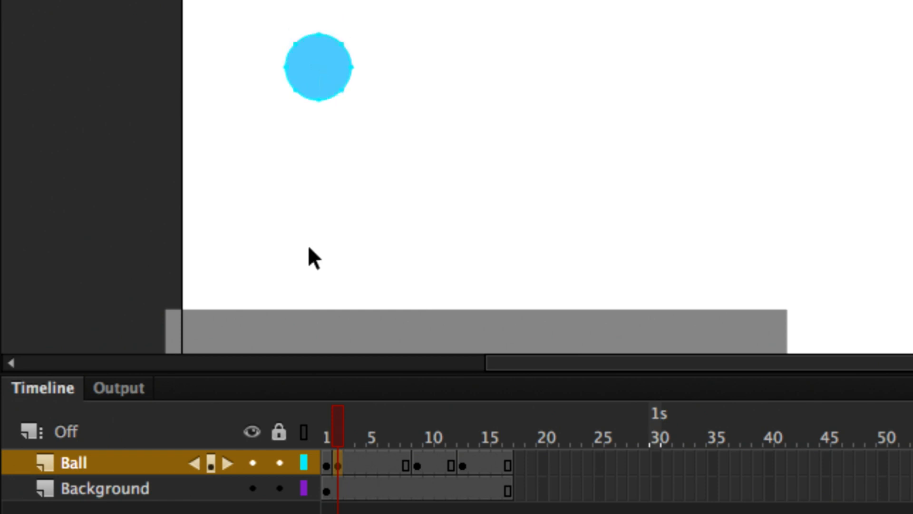
pyautogui.click(351, 459)
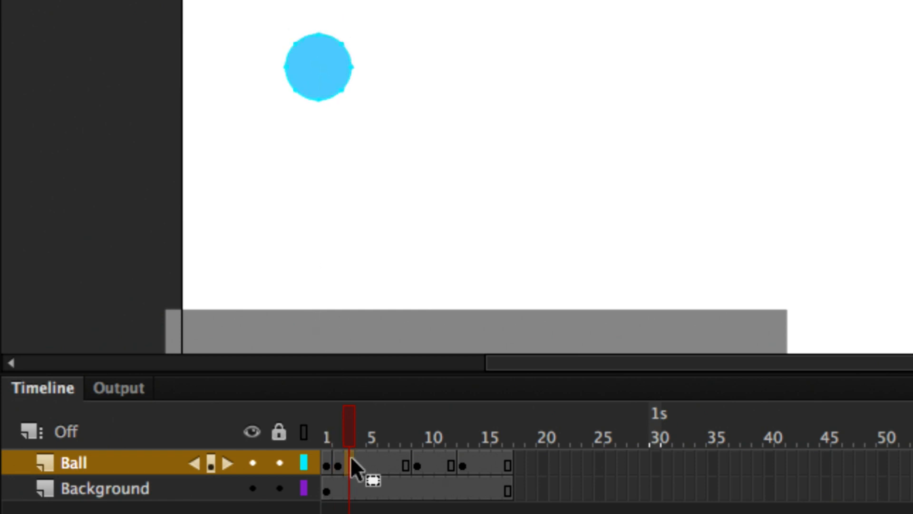
pyautogui.press('F6')
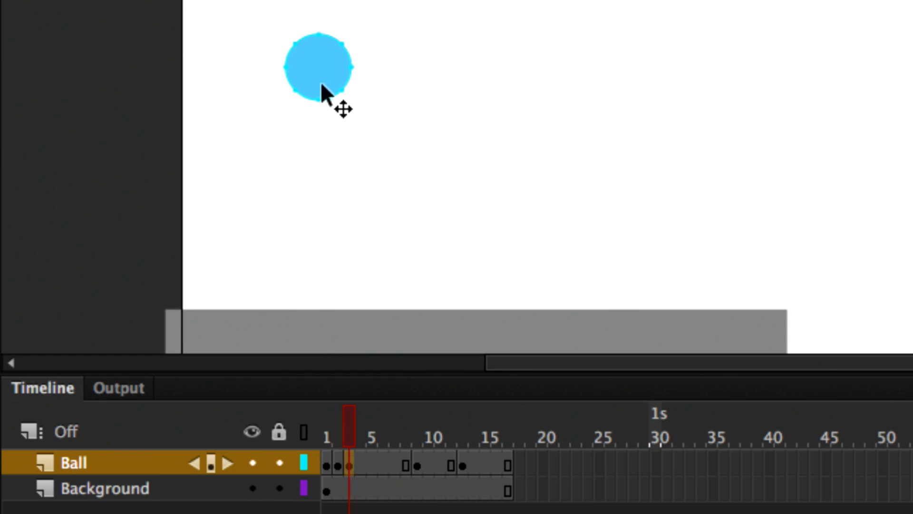
pyautogui.moveTo(322, 92); pyautogui.dragTo(322, 130)
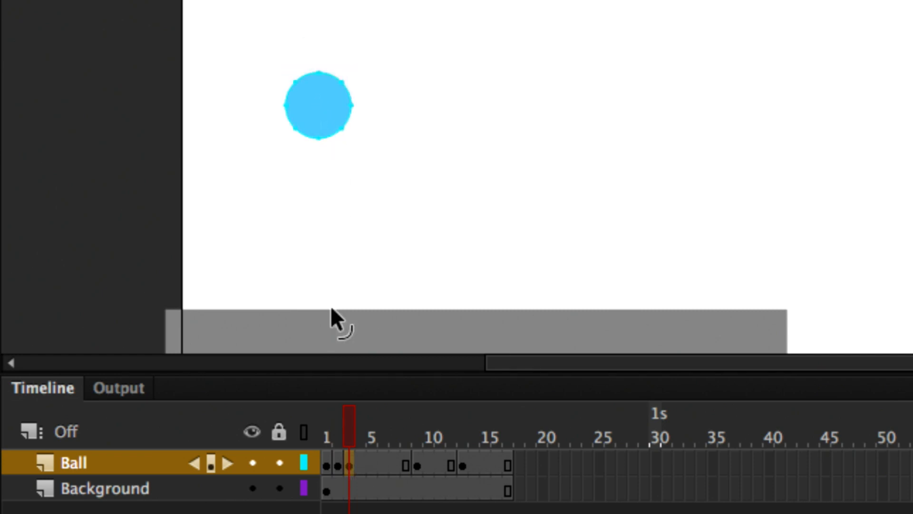
# - Insert keyframes at frames 4 and 5 of the Ball layer, lowering the ball another increment in each
pyautogui.click(360, 460)
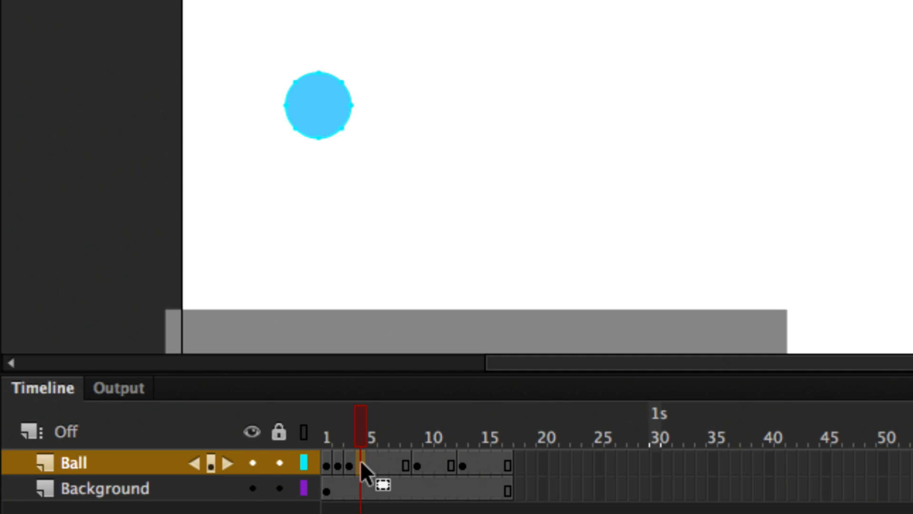
pyautogui.press('F6')
pyautogui.moveTo(332, 107); pyautogui.dragTo(330, 133)
pyautogui.click(369, 462)
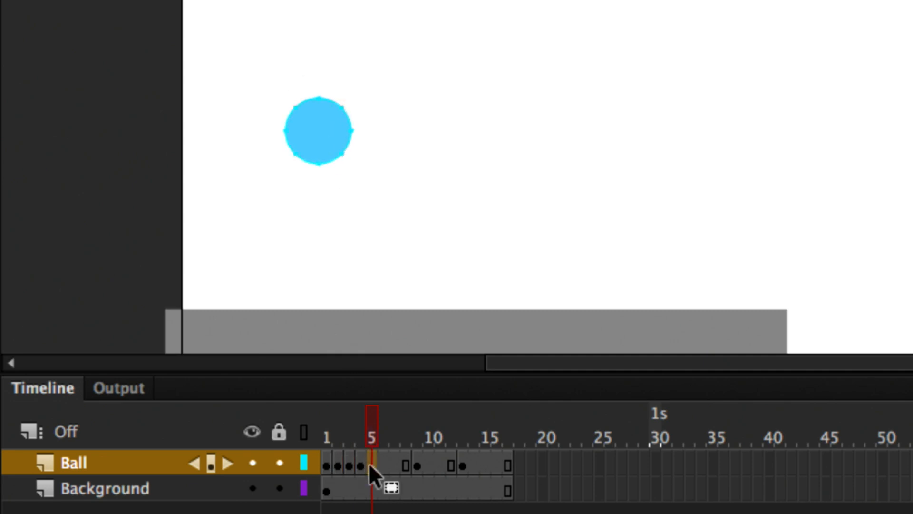
pyautogui.press('F6')
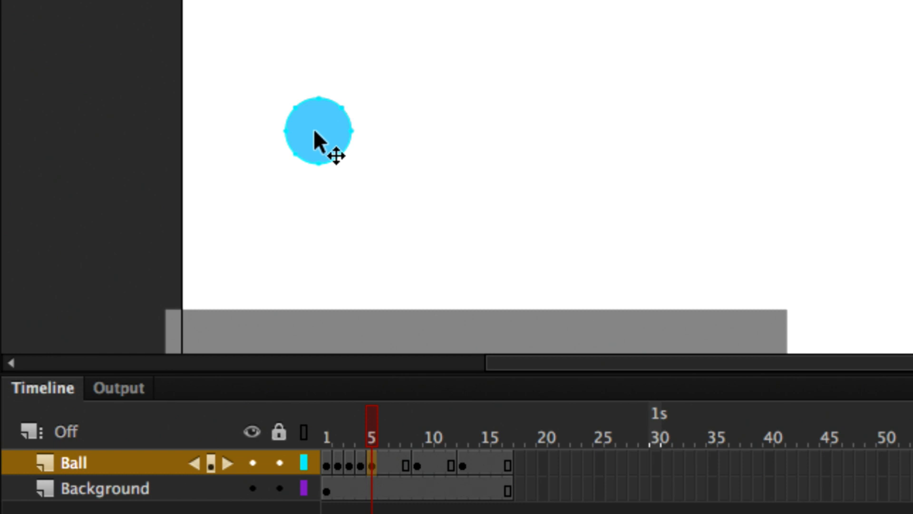
pyautogui.moveTo(315, 132); pyautogui.dragTo(316, 160)
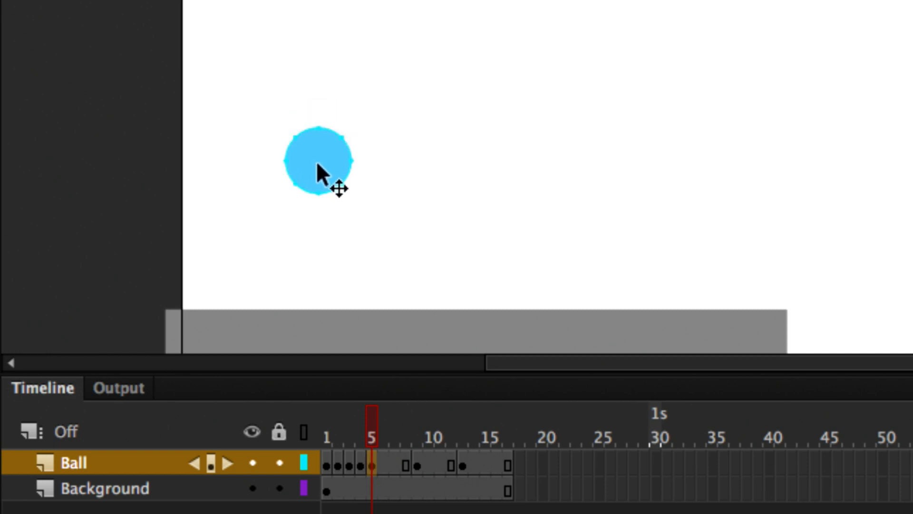
# - Insert keyframes at frames 6 and 7 of the Ball layer and bring the ball progressively closer to the floor
pyautogui.click(383, 464)
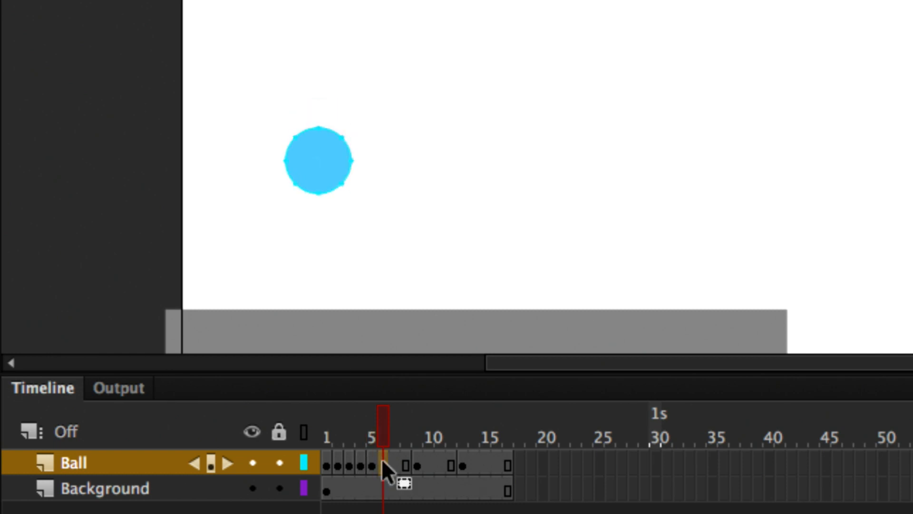
pyautogui.press('F6')
pyautogui.moveTo(322, 177); pyautogui.dragTo(325, 200)
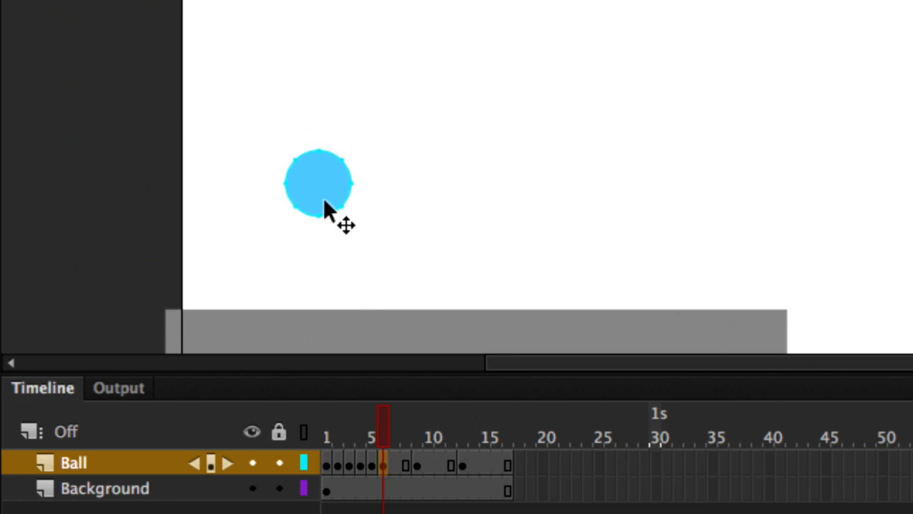
pyautogui.click(394, 469)
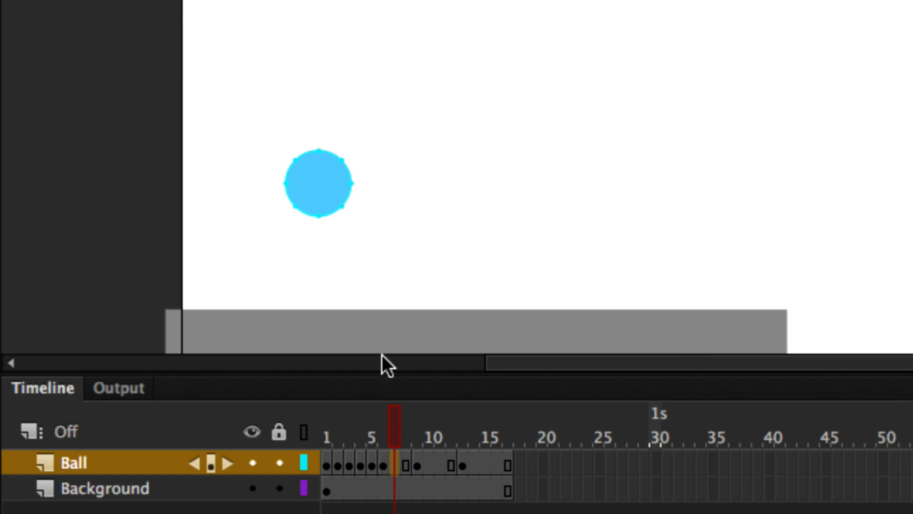
pyautogui.press('F6')
pyautogui.moveTo(319, 181); pyautogui.dragTo(321, 218)
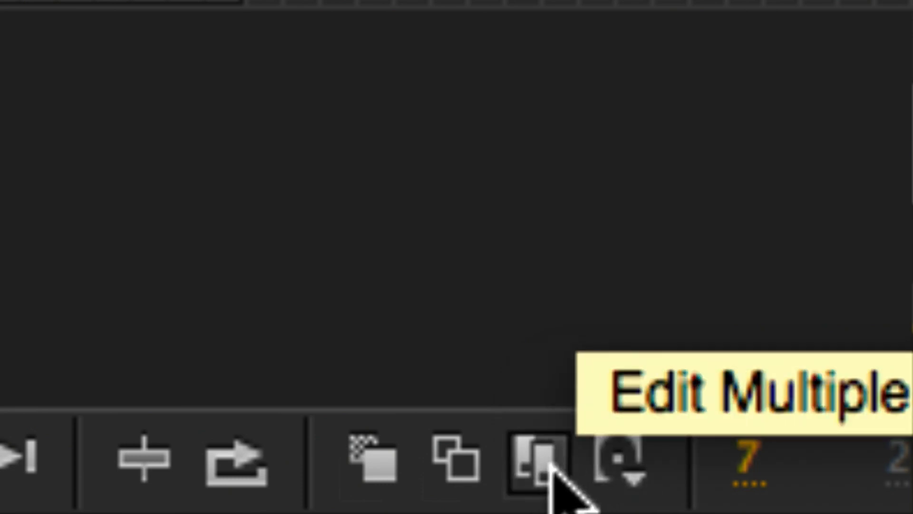
# - Turn on Edit Multiple Frames across frames 1 to 17 and shift all the ball poses together to the right
pyautogui.click(552, 467)
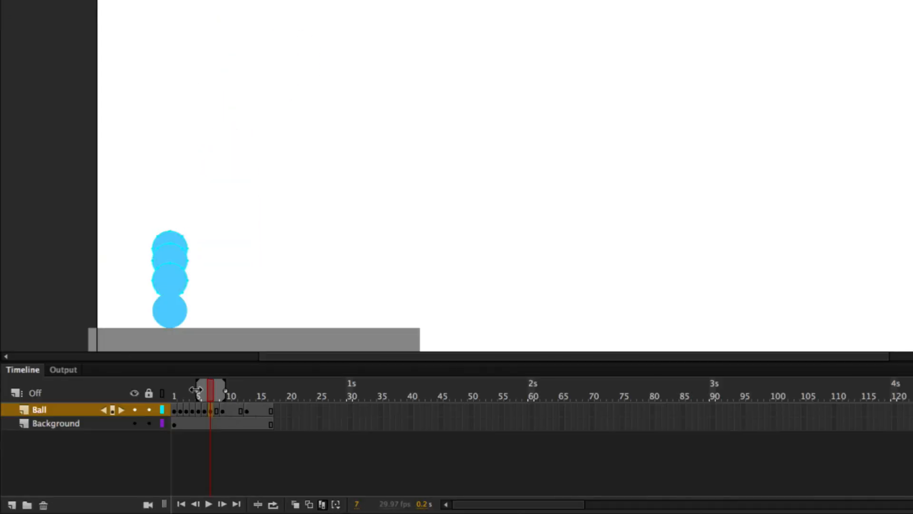
pyautogui.moveTo(196, 390); pyautogui.dragTo(169, 394)
pyautogui.moveTo(226, 391); pyautogui.dragTo(280, 393)
pyautogui.moveTo(125, 148); pyautogui.dragTo(231, 309)
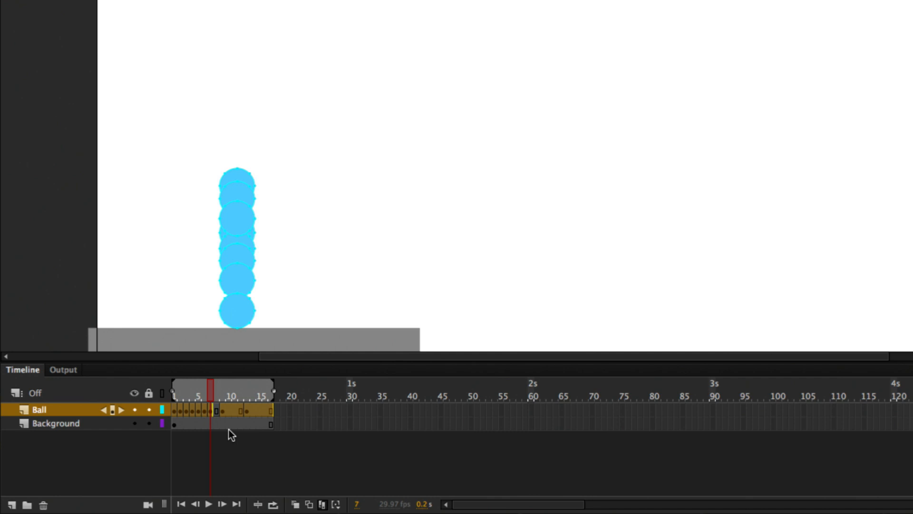
# - Undo the shift of the ball poses and turn off Edit Multiple Frames
pyautogui.hotkey('ctrl', 'z')
pyautogui.click(229, 430)
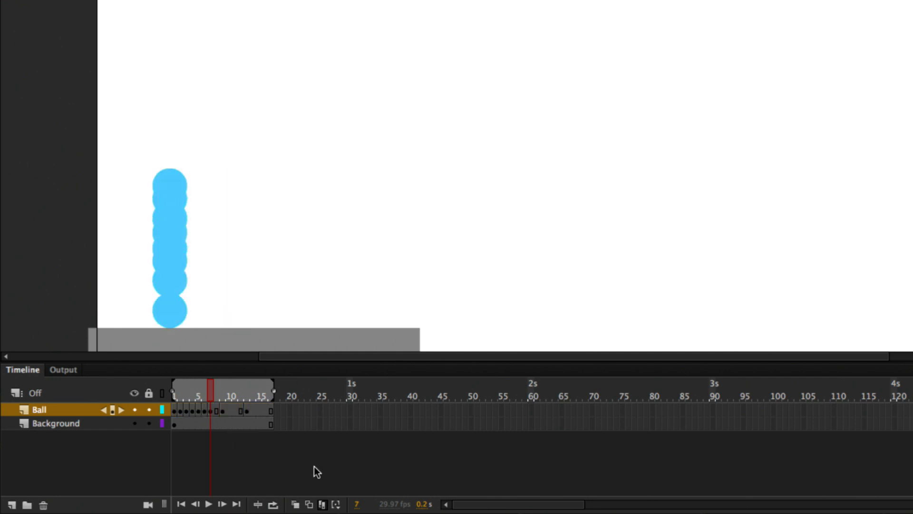
pyautogui.click(324, 502)
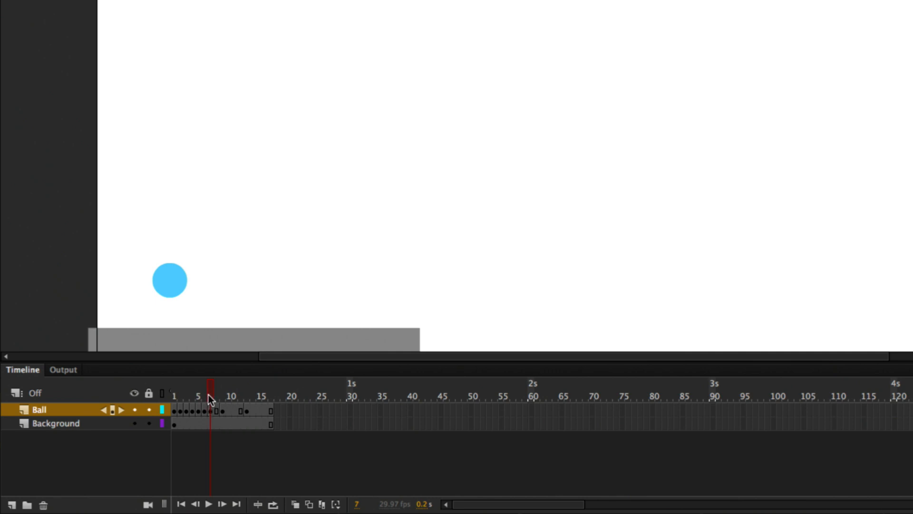
# - Insert a keyframe at frame 8 with the ball just above the floor, and play the animation from frame 1
pyautogui.moveTo(214, 396); pyautogui.dragTo(216, 398)
pyautogui.click(215, 409)
pyautogui.moveTo(169, 298); pyautogui.dragTo(168, 301)
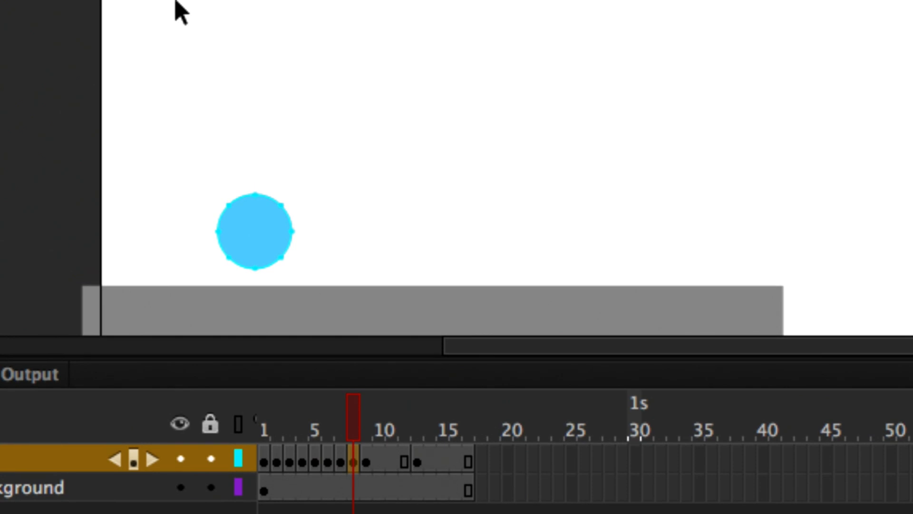
pyautogui.moveTo(358, 412); pyautogui.dragTo(261, 419)
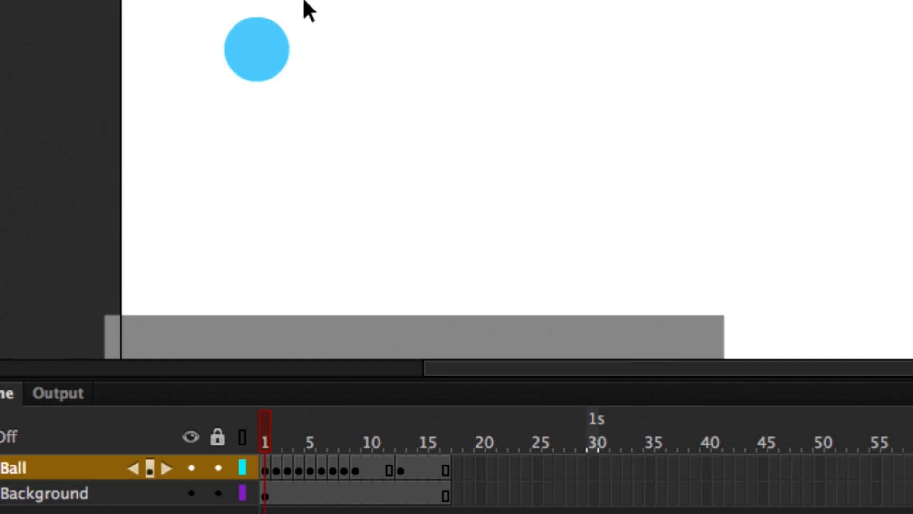
pyautogui.press('Return')
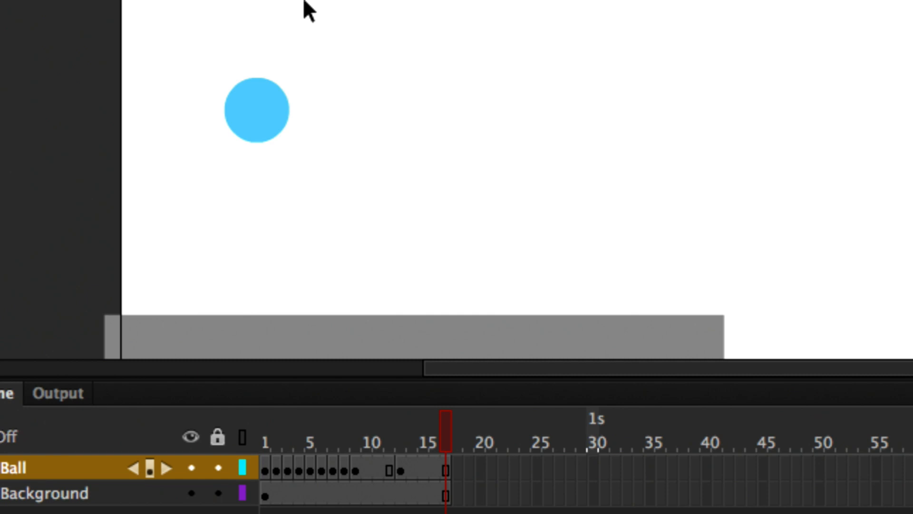
# - Flatten the ball's underside on frame 9 by moving its two lower side anchor points outward and down to the floor
pyautogui.click(357, 465)
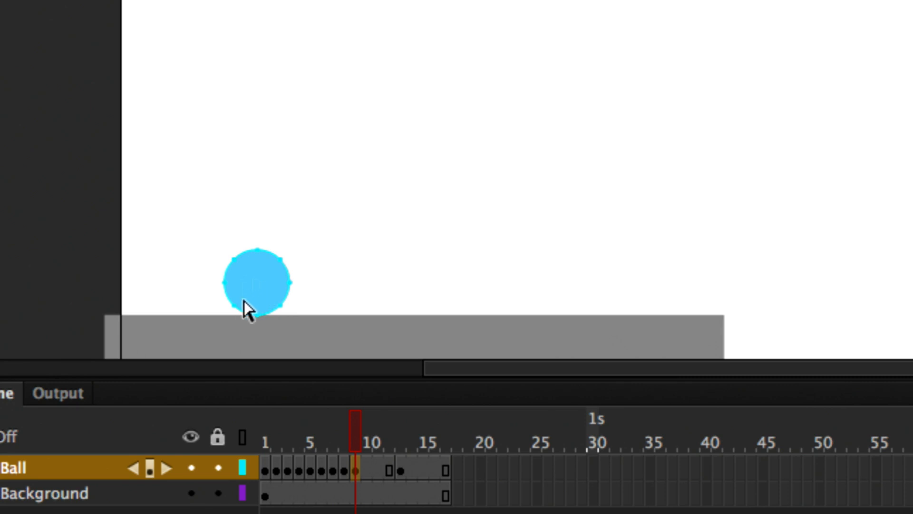
pyautogui.click(234, 314)
pyautogui.moveTo(231, 308)
pyautogui.mouseDown()
pyautogui.moveTo(235, 314)
pyautogui.moveTo(225, 312)
pyautogui.mouseUp()
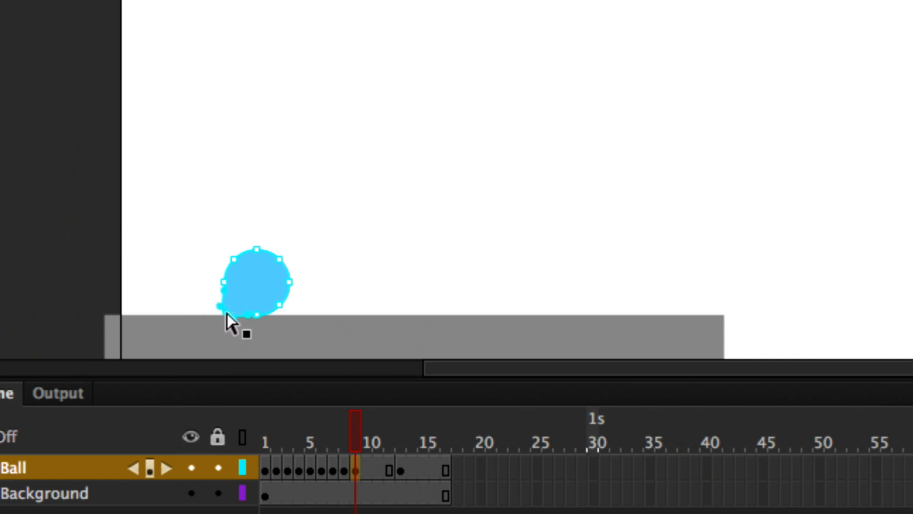
pyautogui.moveTo(282, 307); pyautogui.dragTo(298, 308)
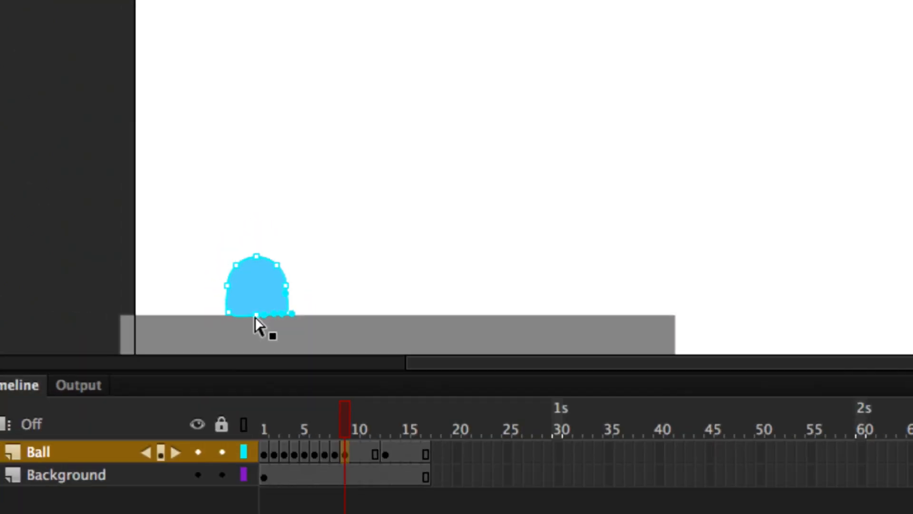
# - Spread the squashed ball's two bottom corner points farther apart along the floor on frame 9
pyautogui.scroll(10, 234, 310)
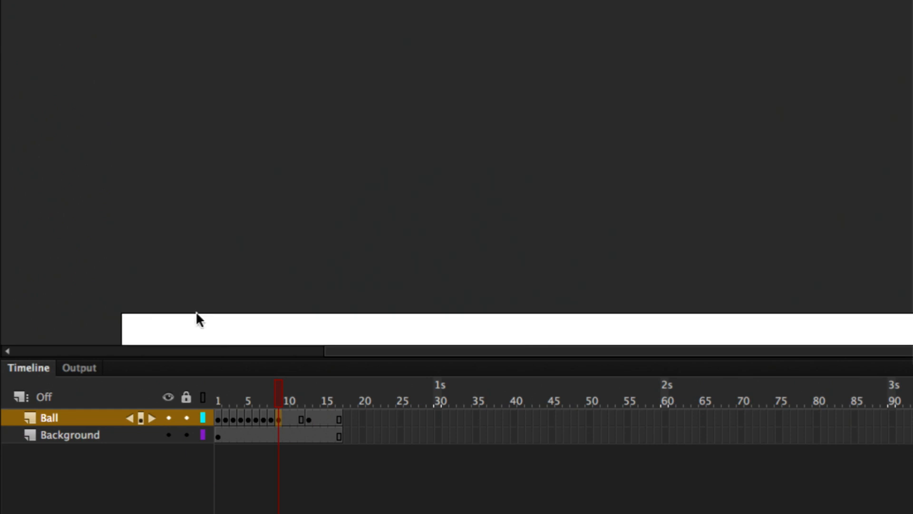
pyautogui.moveTo(351, 301); pyautogui.dragTo(342, 100)
pyautogui.moveTo(300, 280); pyautogui.dragTo(317, 248)
pyautogui.scroll(5, 197, 212)
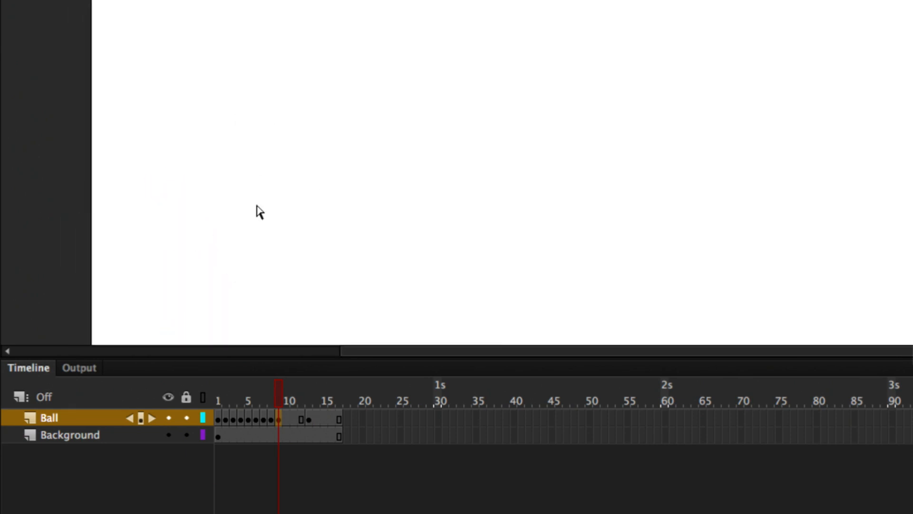
pyautogui.moveTo(257, 204); pyautogui.dragTo(279, 177)
pyautogui.moveTo(245, 140); pyautogui.dragTo(302, 221)
pyautogui.click(253, 224)
pyautogui.click(213, 235)
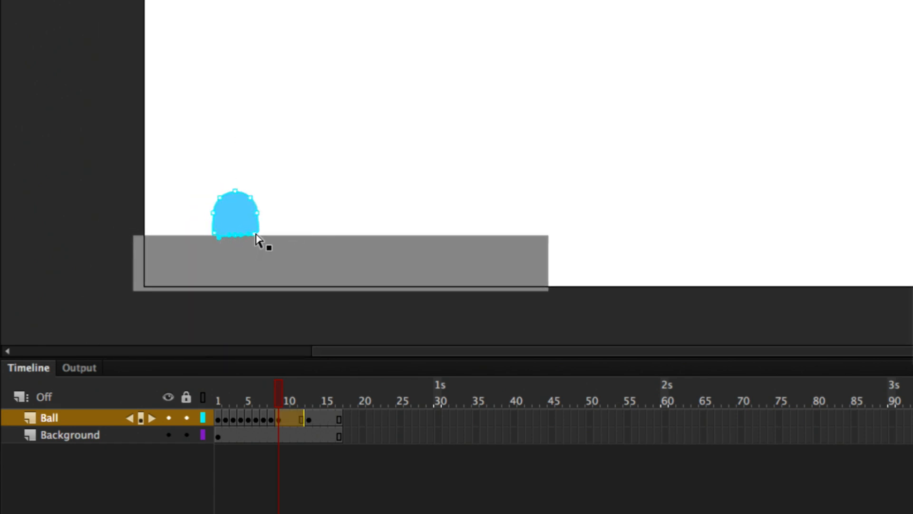
pyautogui.moveTo(255, 235); pyautogui.dragTo(204, 236)
pyautogui.click(215, 234)
# - Adjust the ball's left and right side anchor points on frame 9 so its sides slope smoothly into the wide base
pyautogui.click(214, 213)
pyautogui.click(257, 213)
pyautogui.click(214, 218)
pyautogui.moveTo(211, 221); pyautogui.dragTo(210, 219)
pyautogui.click(206, 206)
# - Insert a keyframe at frame 10 and pull the ball's side anchor points down to form a bulging rim at the base
pyautogui.moveTo(281, 389); pyautogui.dragTo(285, 419)
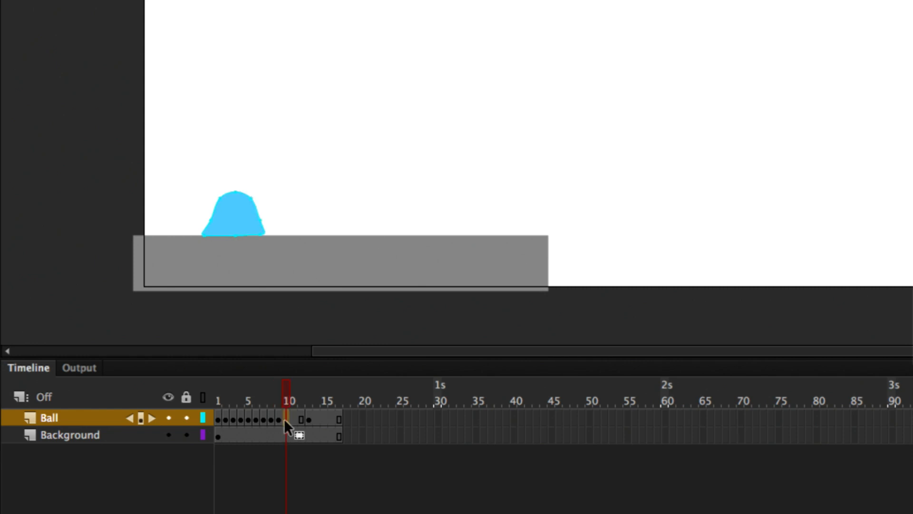
pyautogui.click(210, 220)
pyautogui.scroll(3, 190, 214)
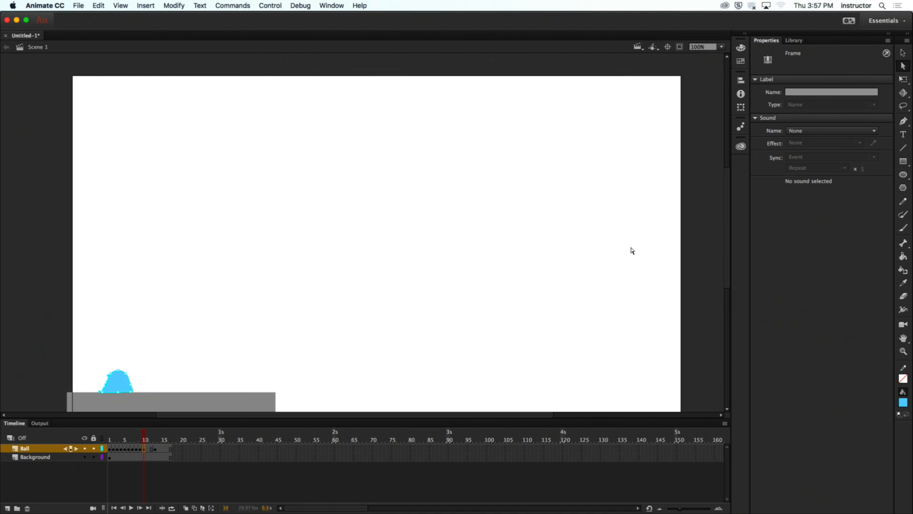
pyautogui.press('z')
pyautogui.moveTo(87, 360); pyautogui.dragTo(159, 393)
pyautogui.press('a')
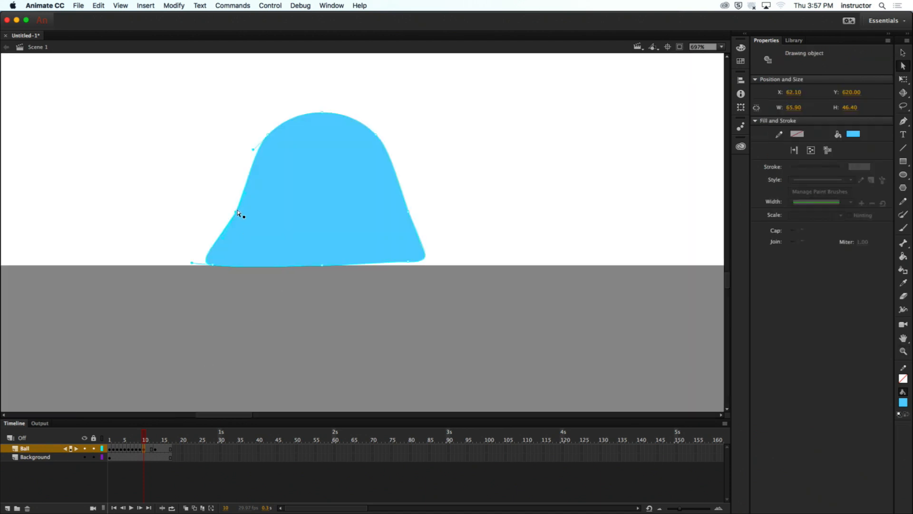
pyautogui.moveTo(236, 216); pyautogui.dragTo(190, 227)
pyautogui.press('super+z')
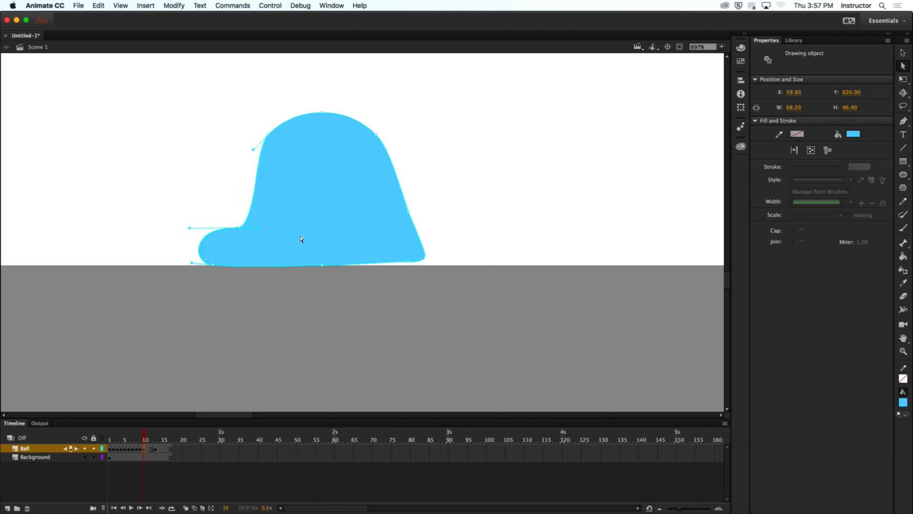
pyautogui.click(408, 214)
pyautogui.moveTo(429, 219); pyautogui.dragTo(409, 229)
# - Lower the top, upper-left and upper-right anchor points of the ball on frame 10 to squash its dome
pyautogui.moveTo(376, 136); pyautogui.dragTo(380, 176)
pyautogui.press('super+z')
pyautogui.click(376, 138)
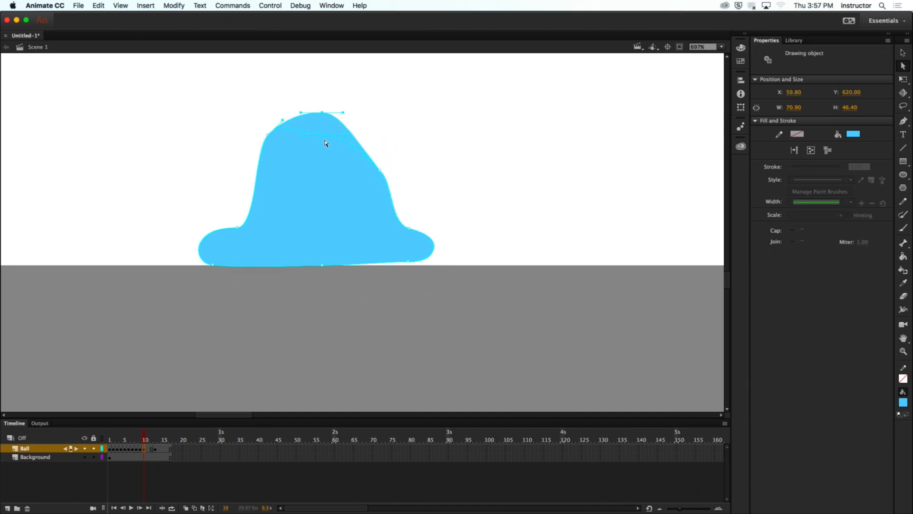
pyautogui.moveTo(325, 143); pyautogui.dragTo(325, 144)
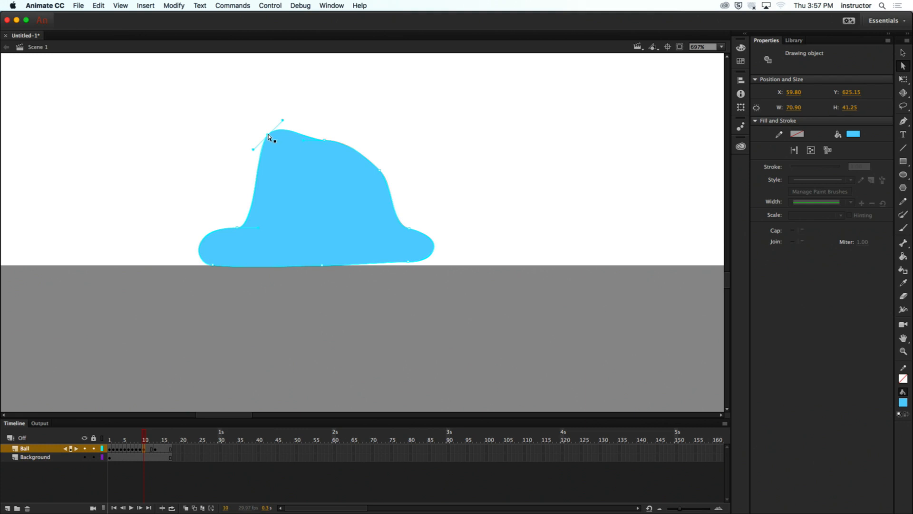
pyautogui.moveTo(267, 170); pyautogui.dragTo(266, 170)
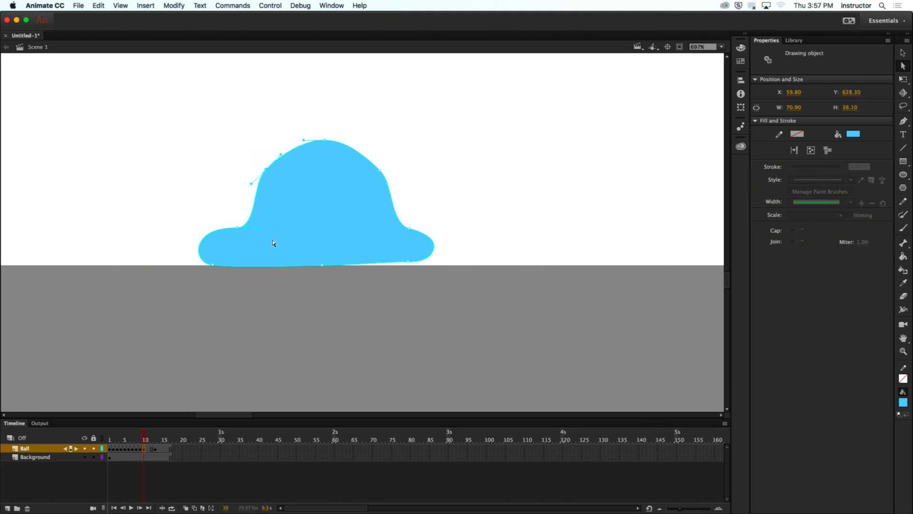
pyautogui.click(433, 206)
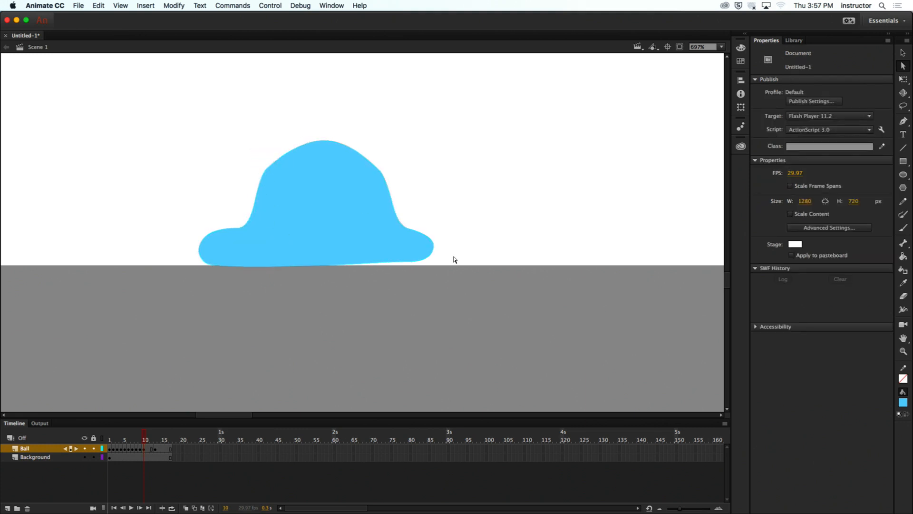
# - Align the bottom anchor points of the squashed ball on frame 10 with the floor line
pyautogui.click(419, 256)
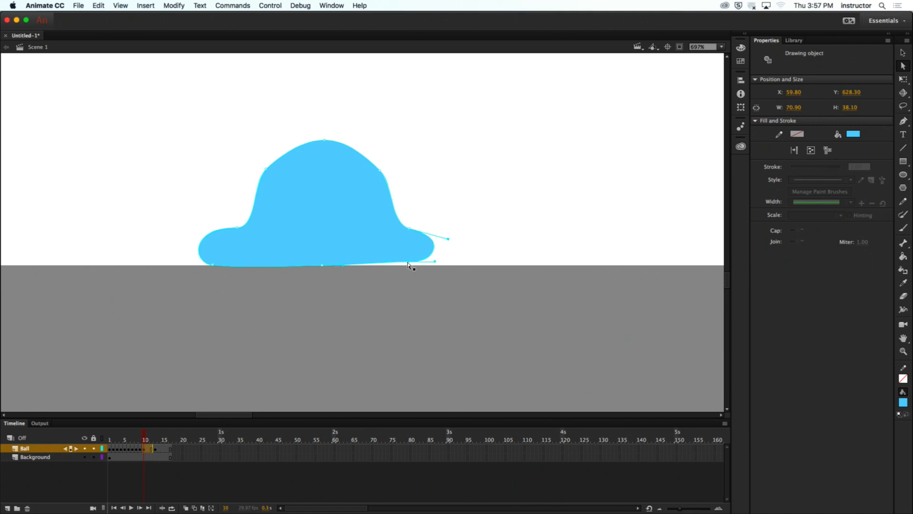
pyautogui.moveTo(408, 264); pyautogui.dragTo(408, 268)
pyautogui.click(214, 266)
pyautogui.click(306, 306)
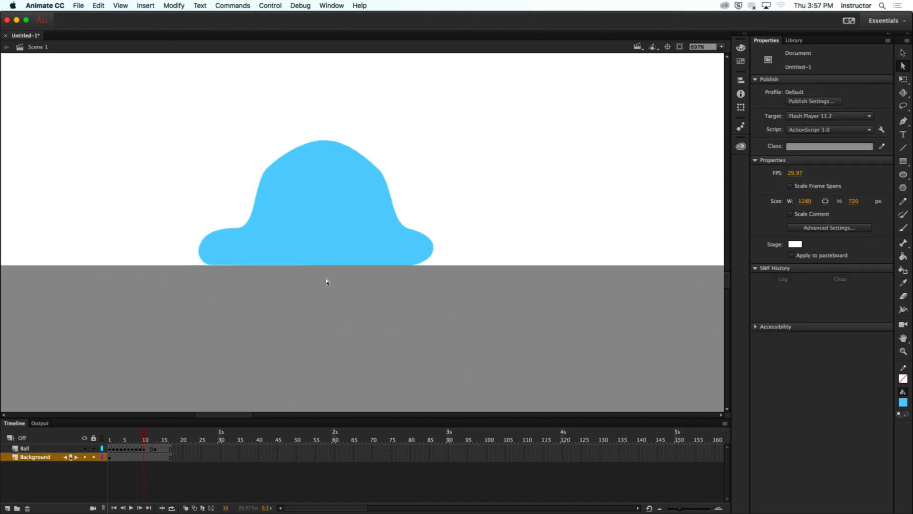
# - Move the playhead to frame 11 with the whole squashed ball and floor in view
pyautogui.scroll(-2, 327, 282)
pyautogui.press('z')
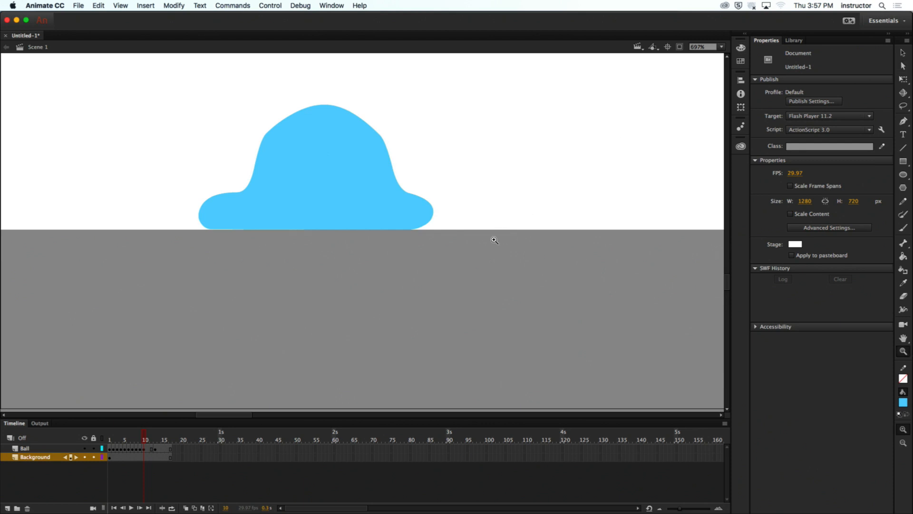
pyautogui.keyDown('alt'); pyautogui.click(490, 241); pyautogui.keyUp('alt')
pyautogui.keyDown('alt'); pyautogui.click(490, 240); pyautogui.keyUp('alt')
pyautogui.moveTo(335, 231); pyautogui.dragTo(261, 334)
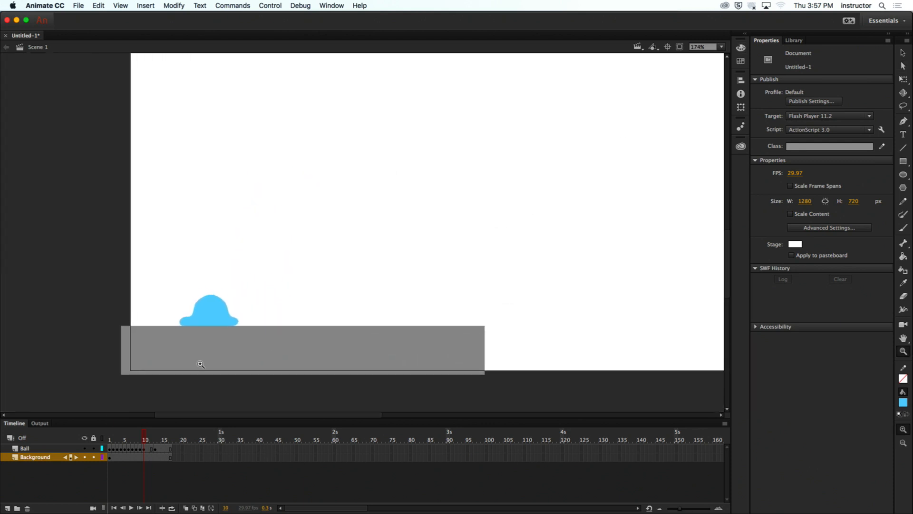
pyautogui.moveTo(144, 438); pyautogui.dragTo(145, 458)
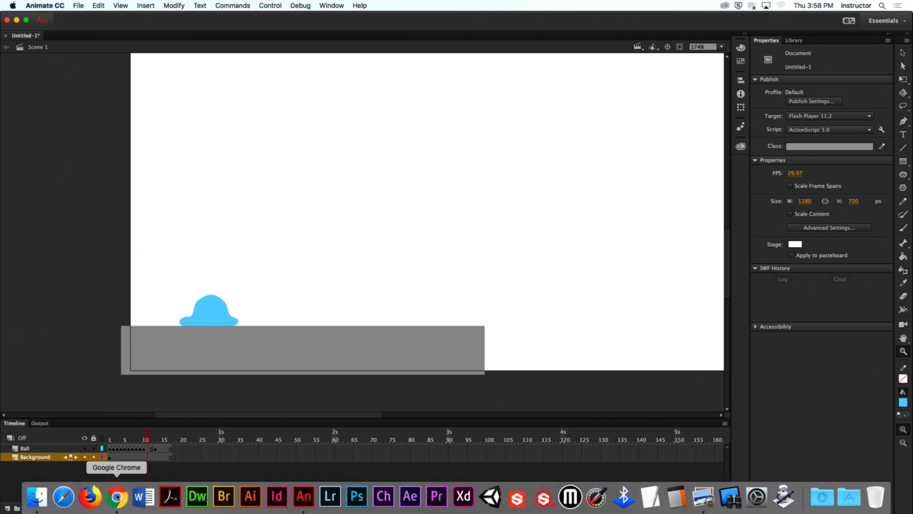
# - Switch to Chrome, open the Week 03 Bouncing Ball assignment, and review its required elements, especially the animation length
pyautogui.click(116, 496)
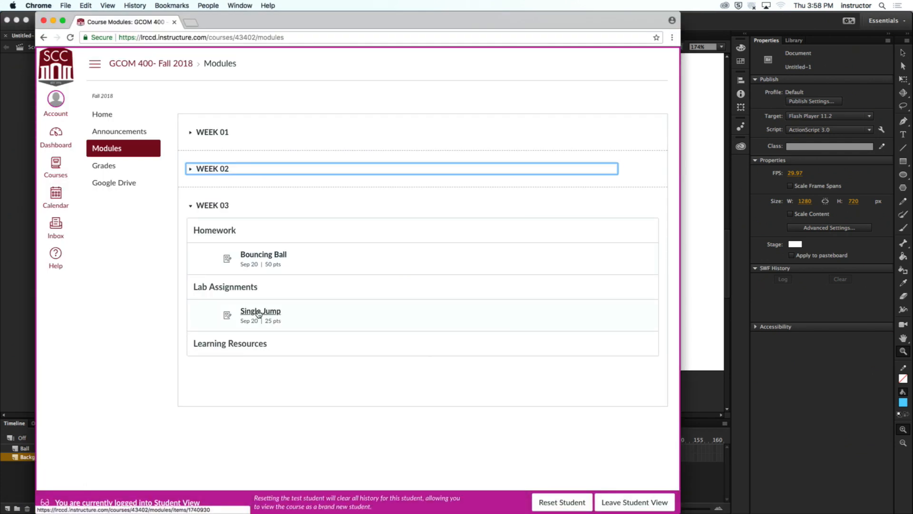
pyautogui.click(250, 259)
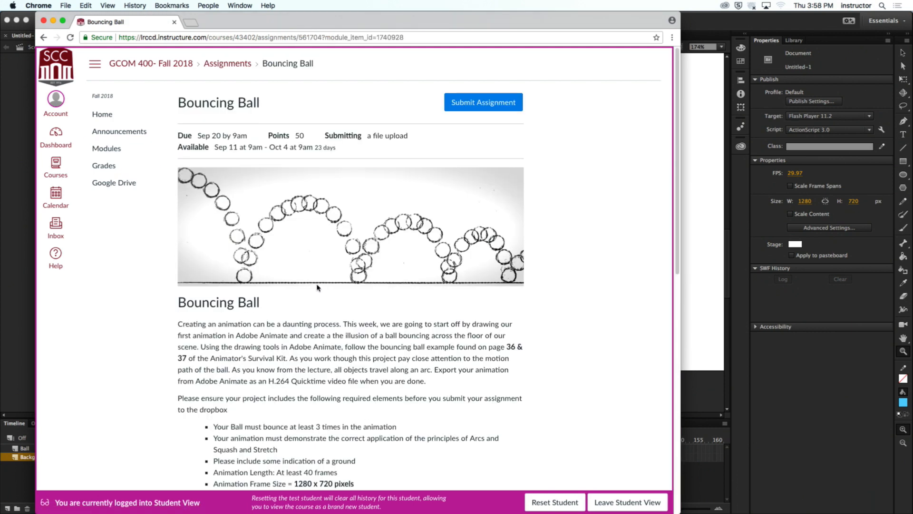
pyautogui.scroll(-2, 317, 288)
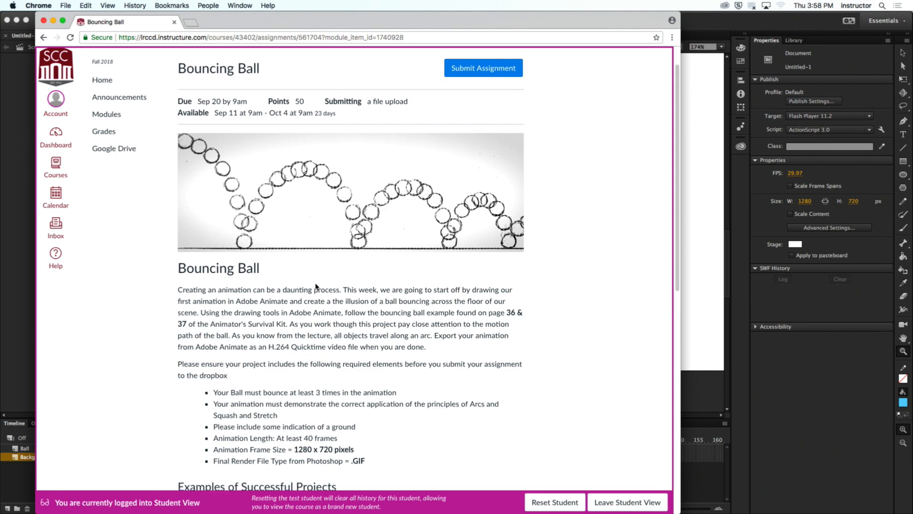
pyautogui.scroll(-10, 317, 286)
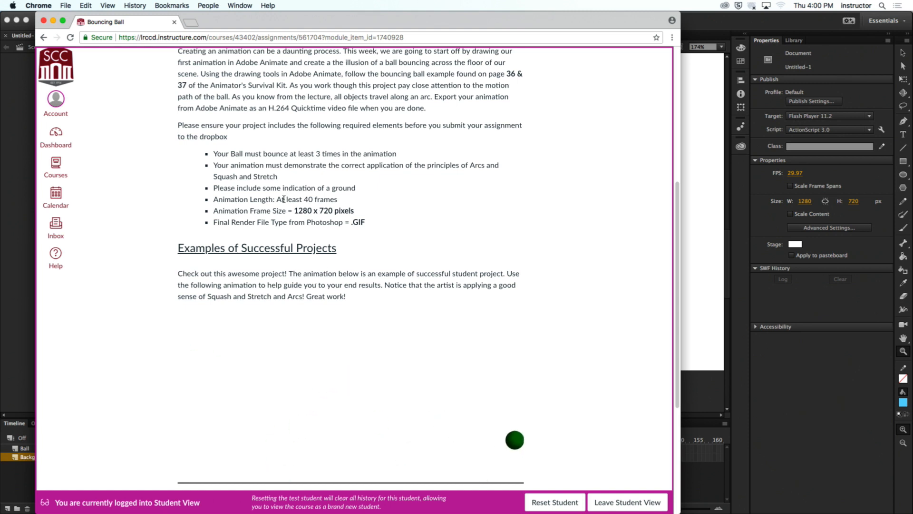
pyautogui.moveTo(277, 199); pyautogui.dragTo(335, 200)
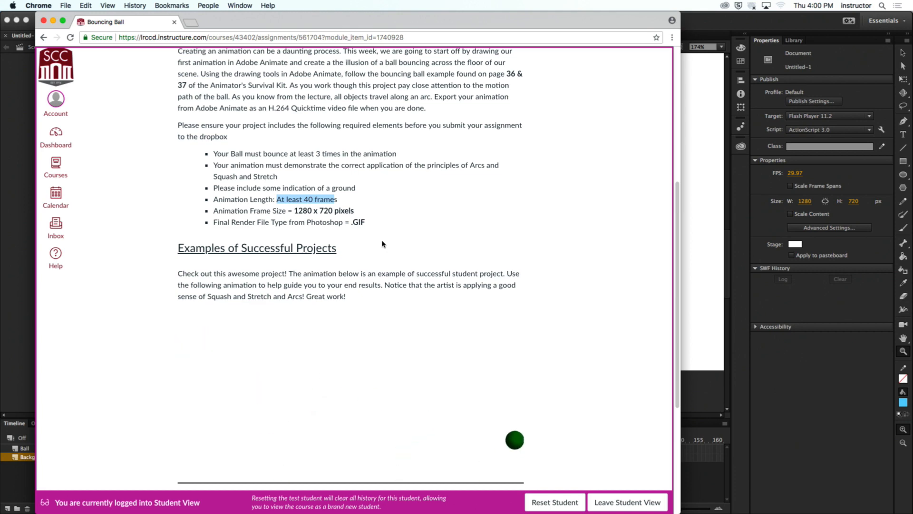
pyautogui.click(393, 239)
# - Examine the assignment's bounce path illustration and its page reference to the Animator's Survival Kit
pyautogui.scroll(1, 383, 267)
pyautogui.scroll(10, 384, 267)
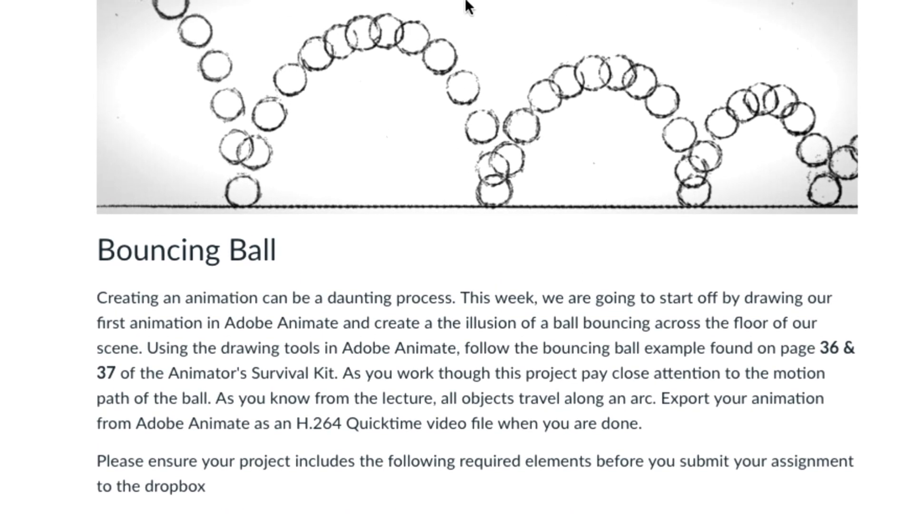
pyautogui.moveTo(828, 351); pyautogui.dragTo(845, 363)
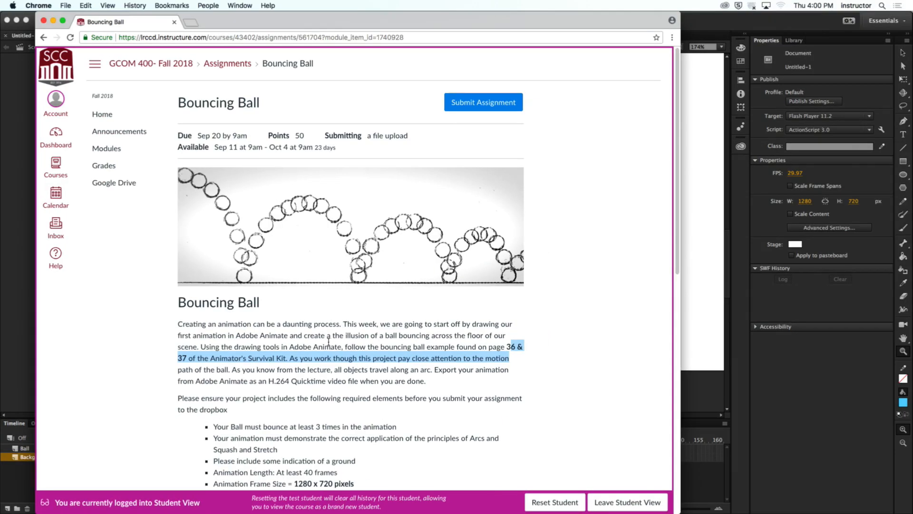
pyautogui.click(325, 343)
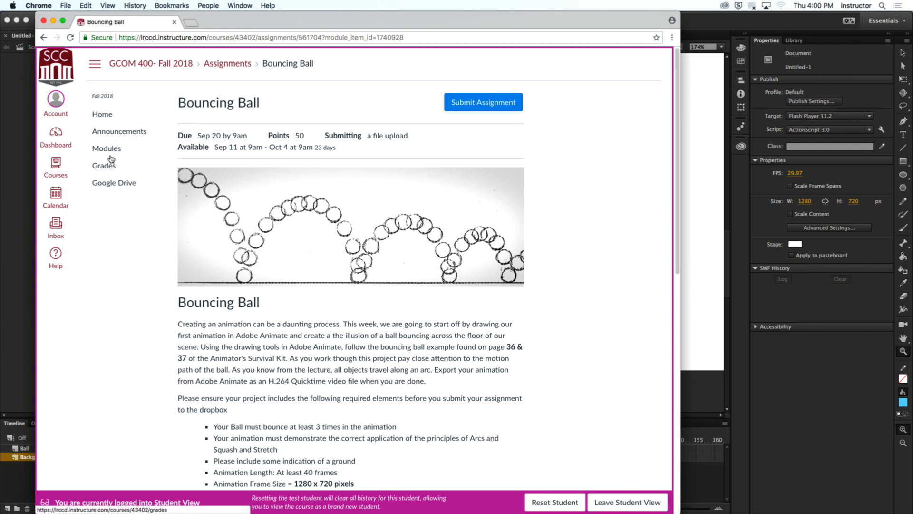
# - Return to the course modules and open the Single Jump lab assignment
pyautogui.click(46, 37)
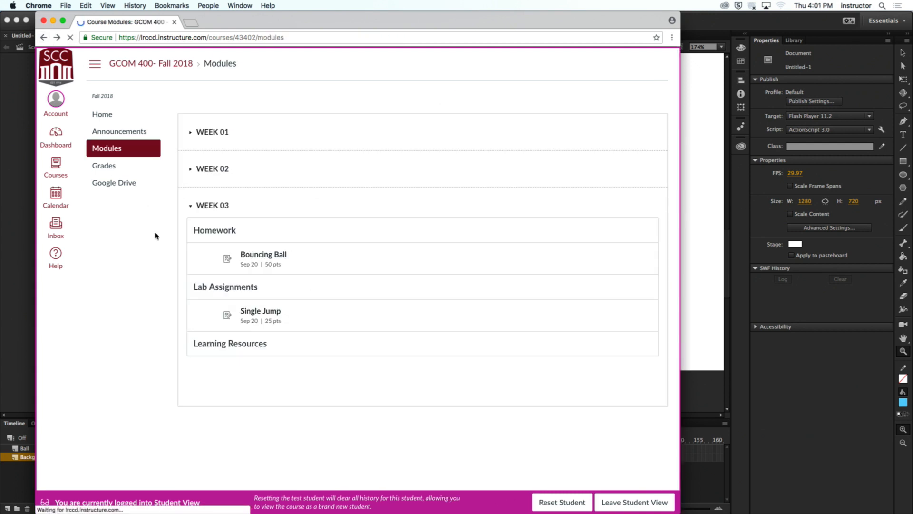
pyautogui.click(268, 312)
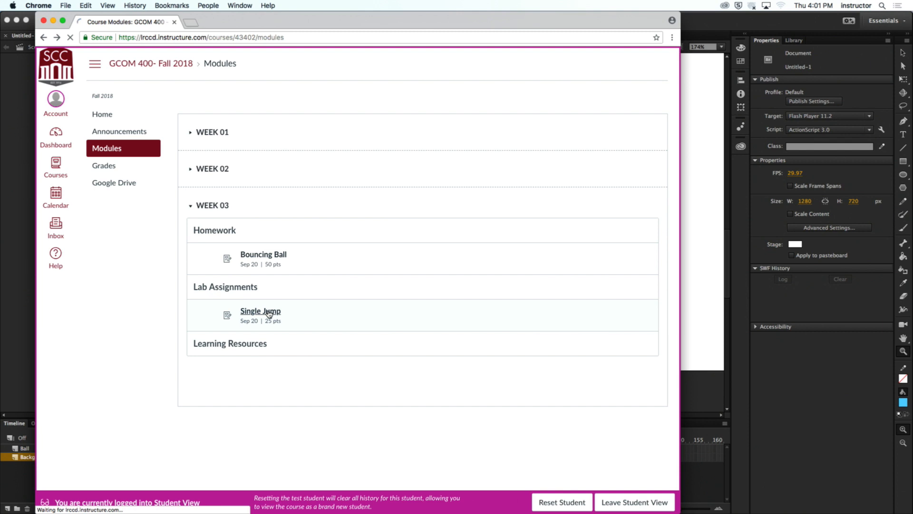